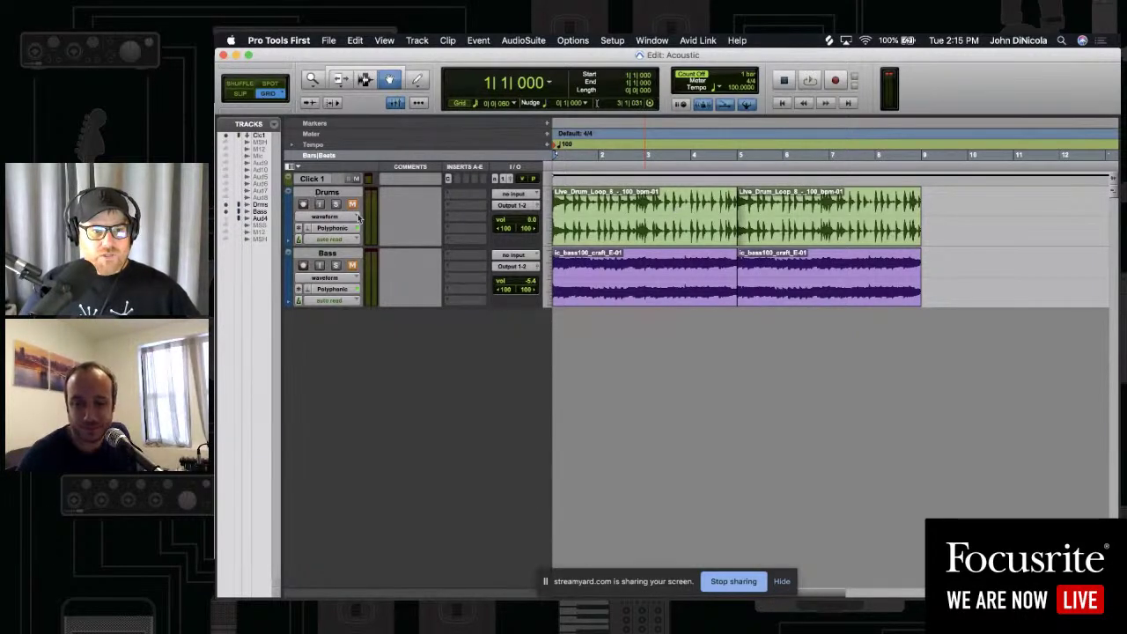
# Create five new mono audio tracks in ticks directly below the Drums track
pyautogui.click(596, 215)
pyautogui.click(684, 353)
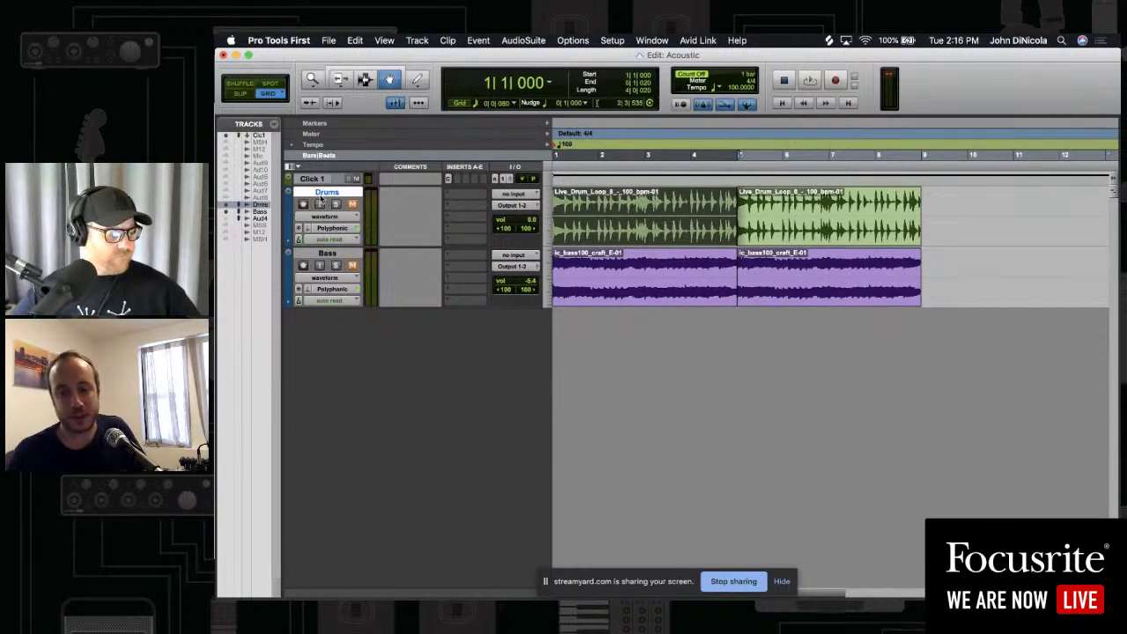
pyautogui.click(334, 255)
pyautogui.click(334, 196)
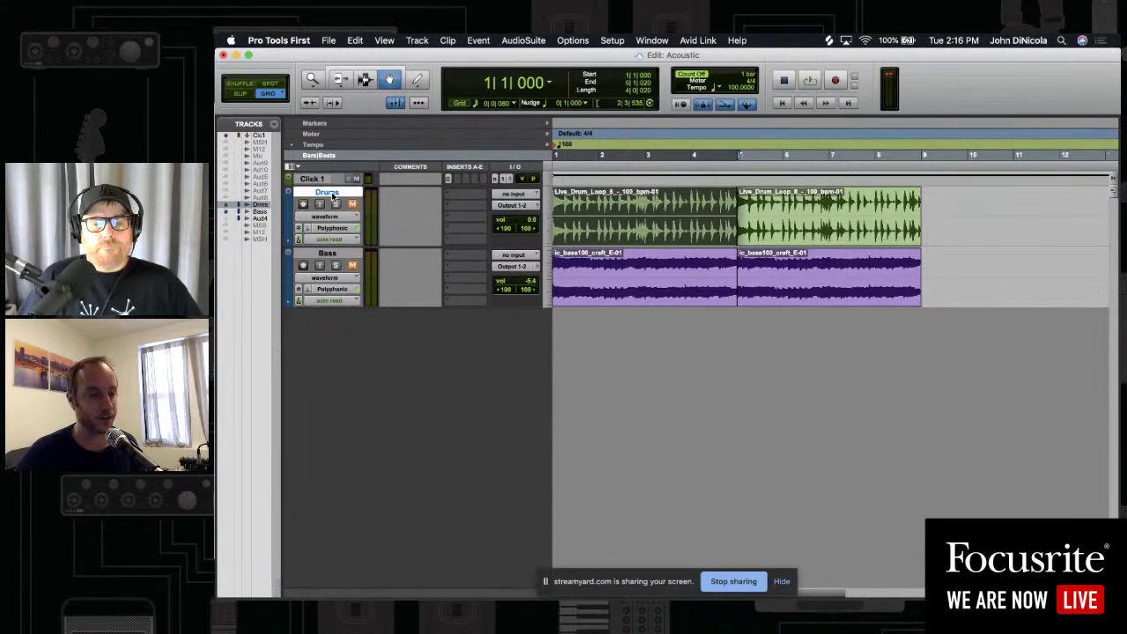
pyautogui.click(416, 39)
pyautogui.click(417, 56)
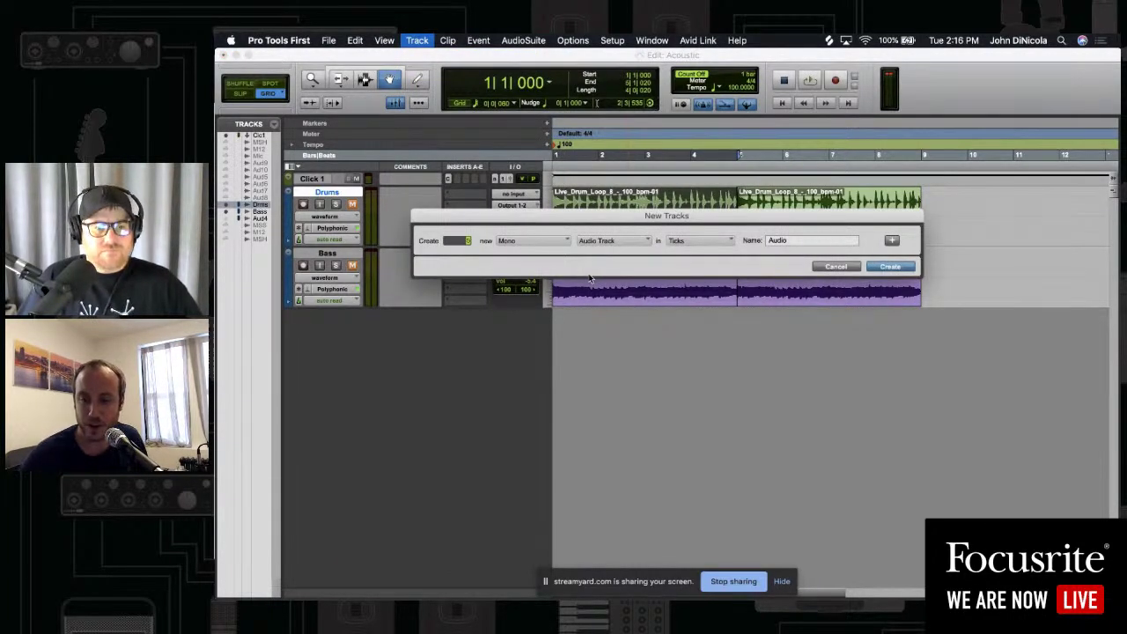
pyautogui.click(893, 269)
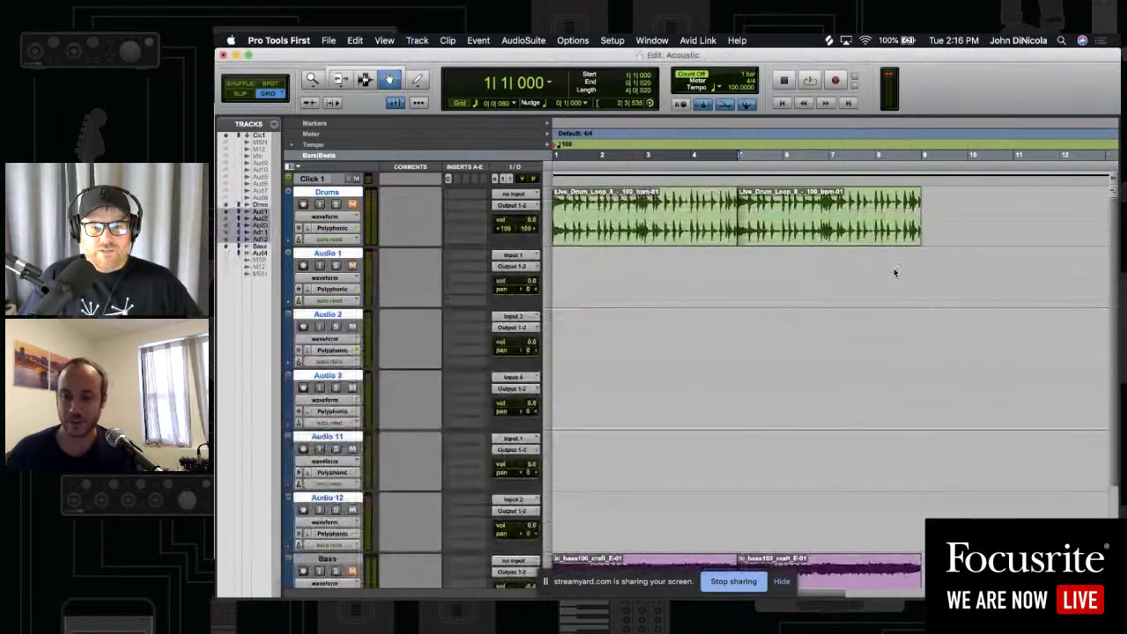
# Rename the Audio 1 track as "Mic - SH"
pyautogui.click(346, 194)
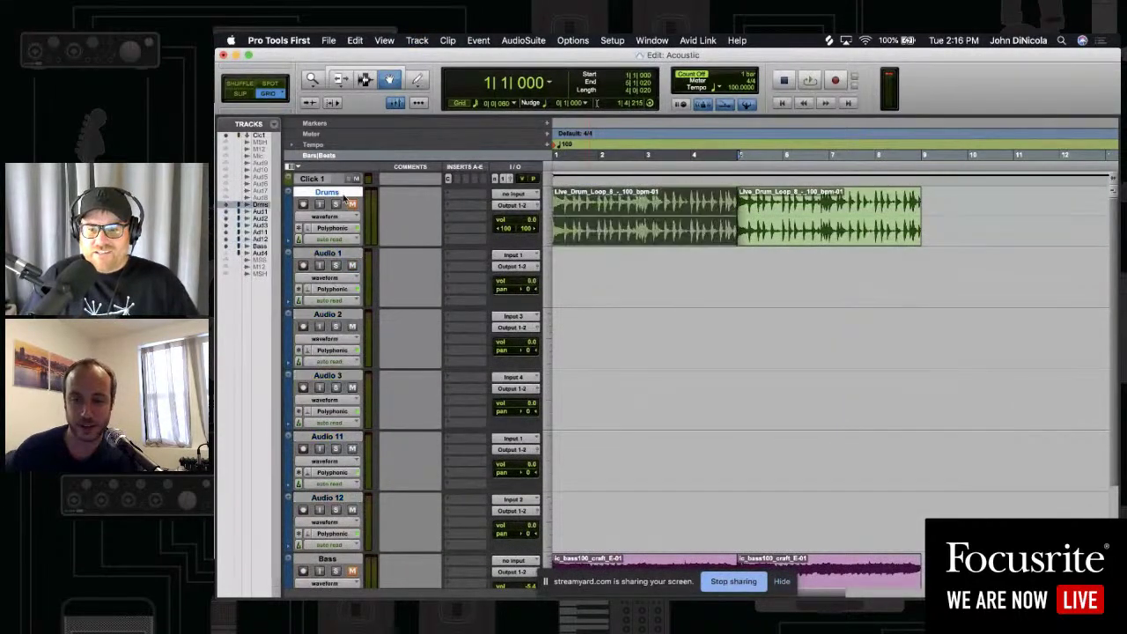
pyautogui.click(334, 254)
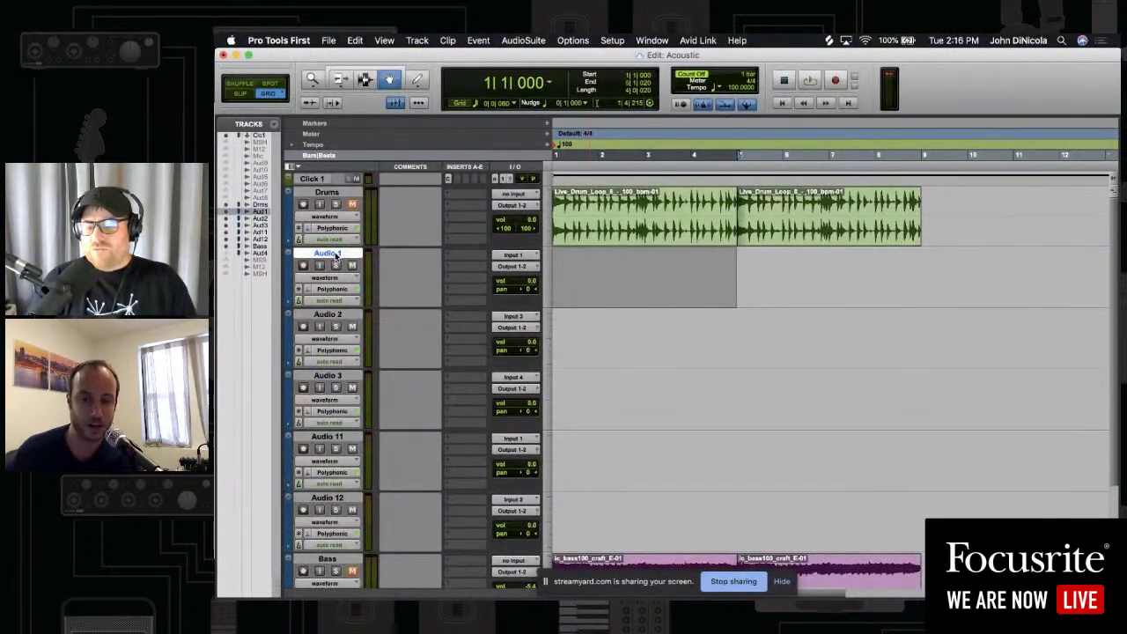
pyautogui.doubleClick(335, 254)
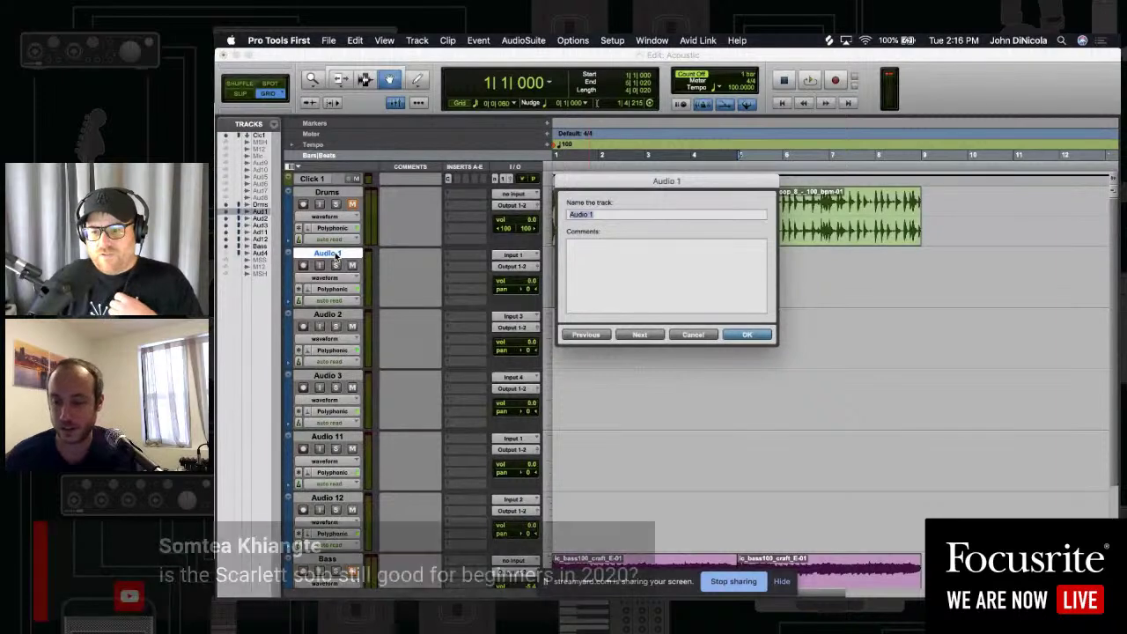
pyautogui.write('A')
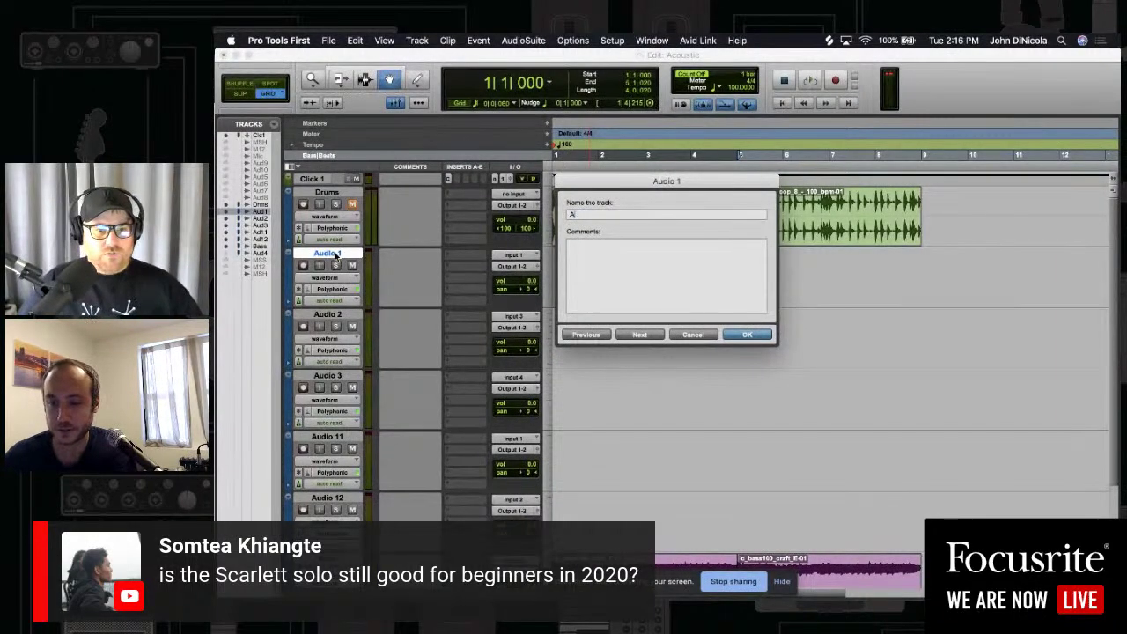
pyautogui.write('ic - SH')
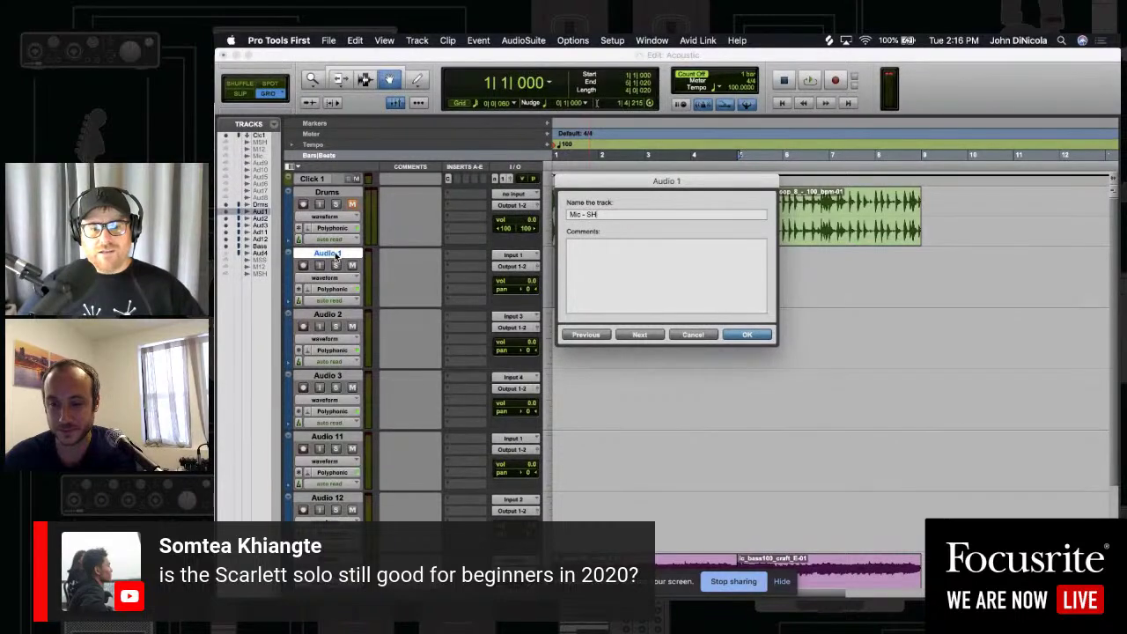
pyautogui.press('Return')
# Rename the Audio 2 track as "Mic - 12th"
pyautogui.doubleClick(326, 316)
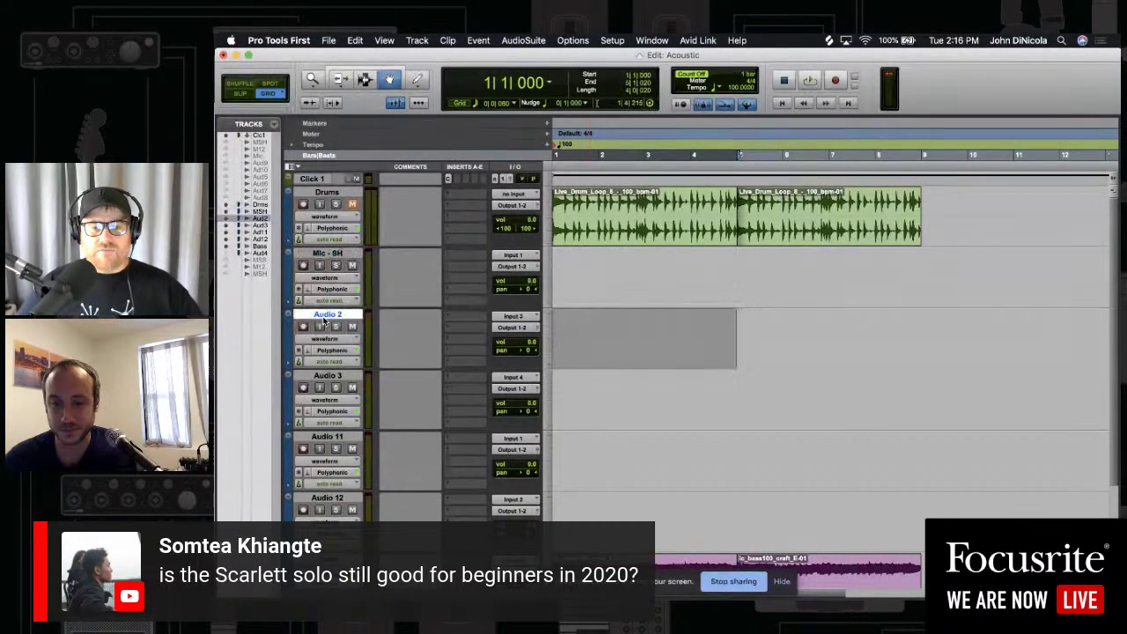
pyautogui.write('Mic - ')
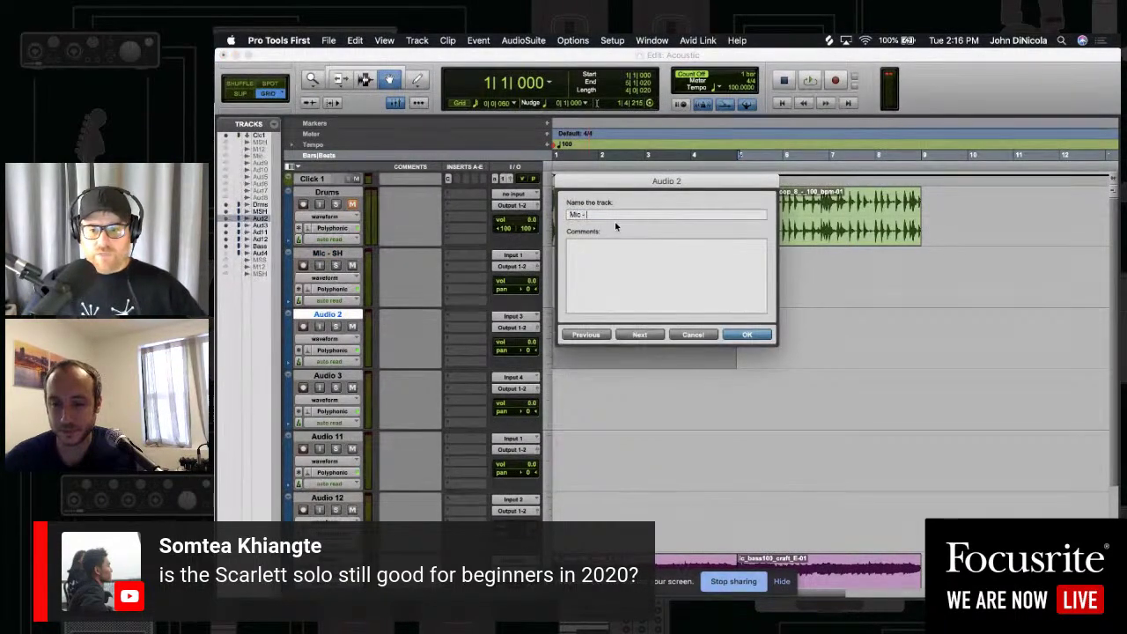
pyautogui.write('12th')
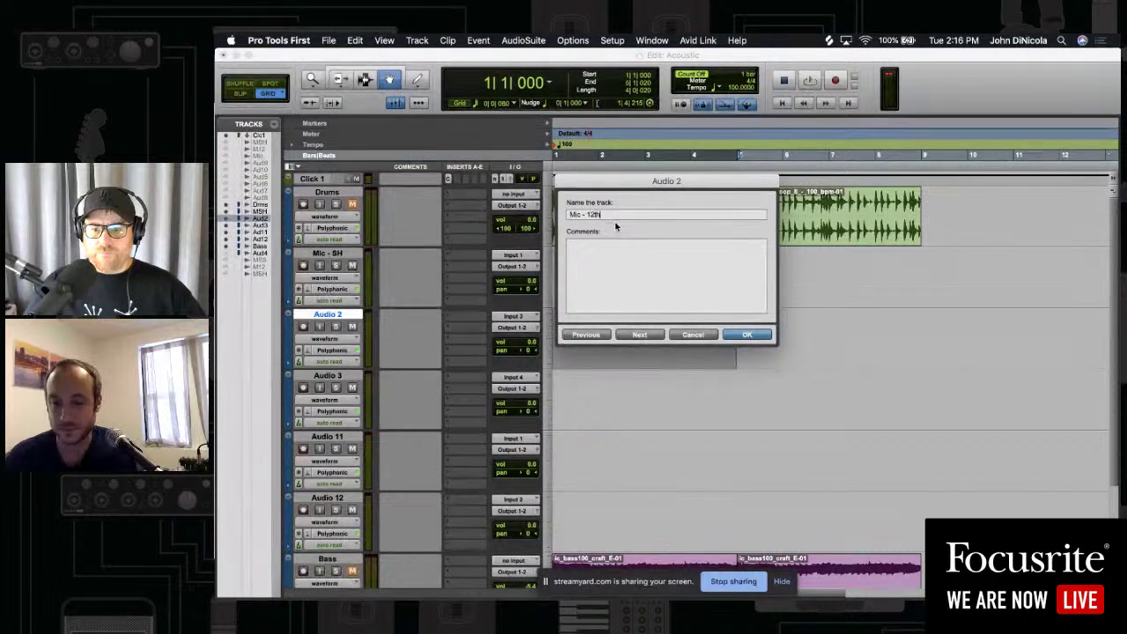
pyautogui.press('Return')
# Rename the Audio 3 track as "Mic Sweetspot"
pyautogui.doubleClick(327, 374)
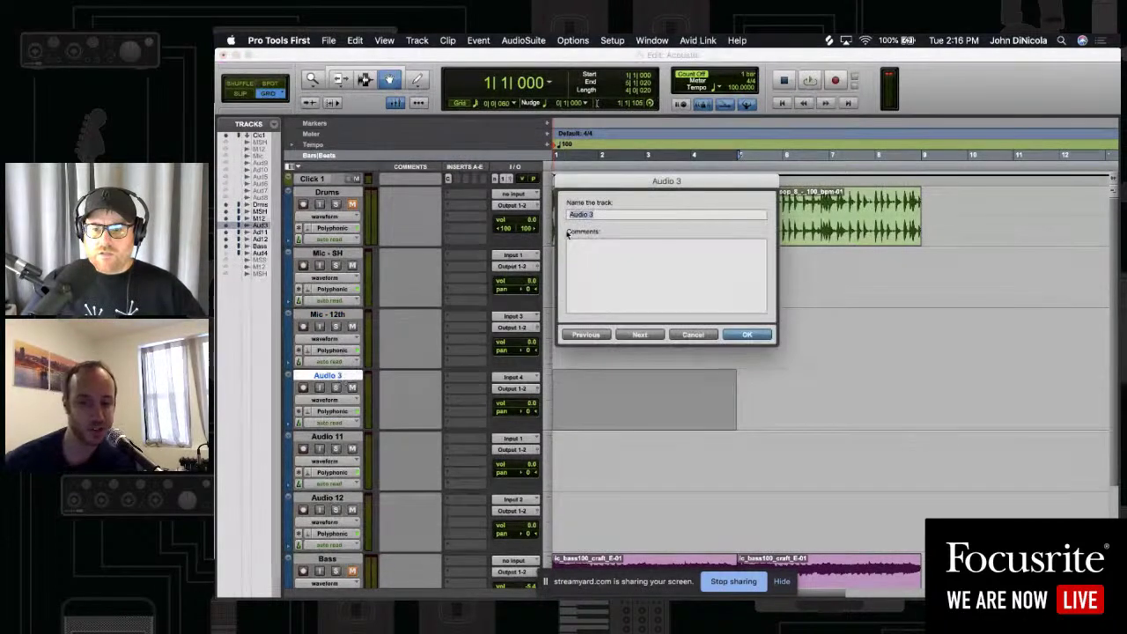
pyautogui.write('Mic S')
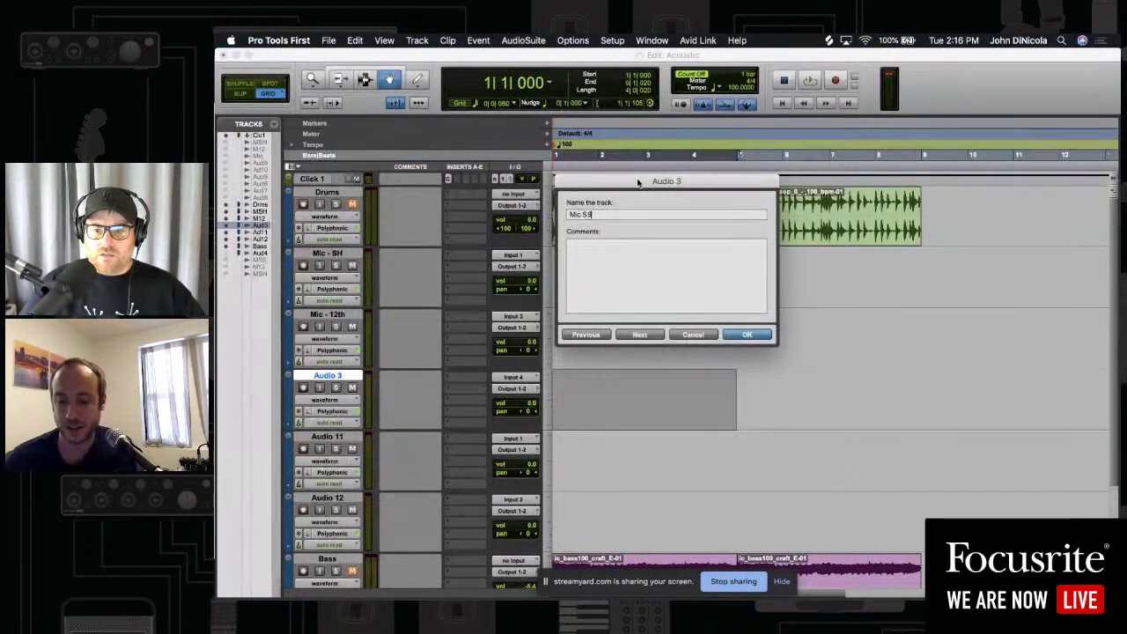
pyautogui.write('Sweetspot')
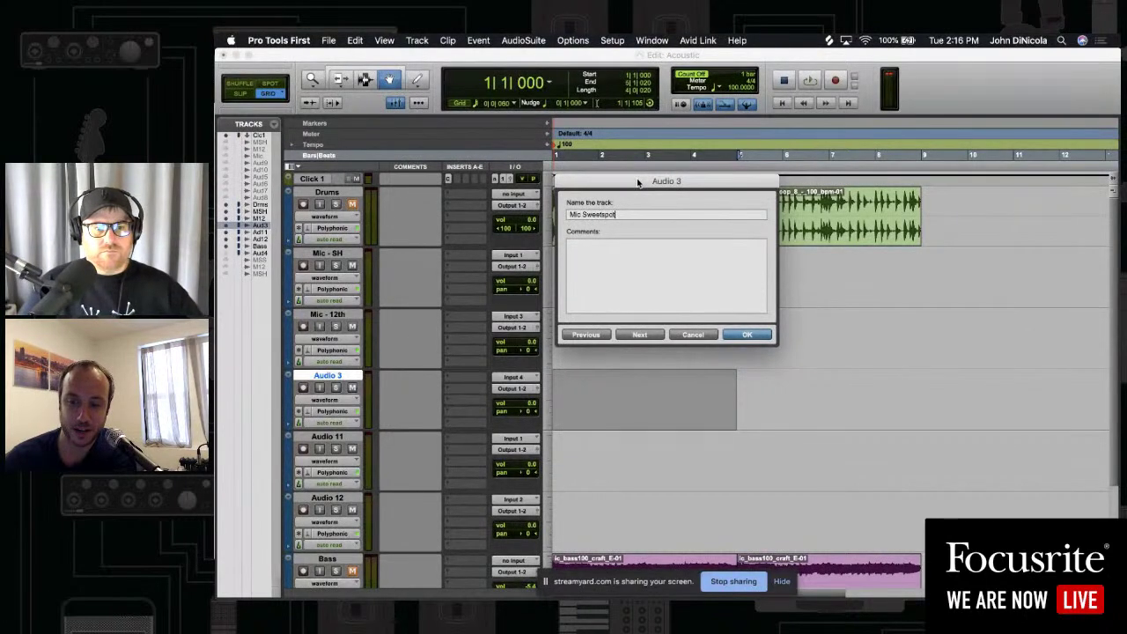
pyautogui.press('Return')
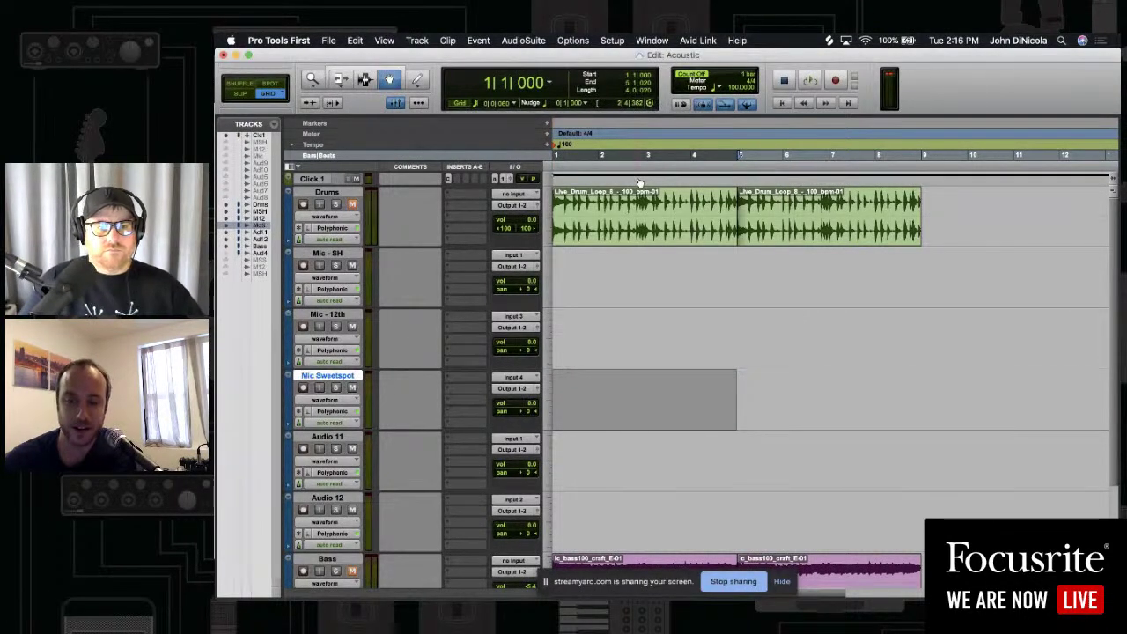
# Assign interface Input 1 (Mono) to the Mic - SH track and arm it for recording
pyautogui.click(343, 254)
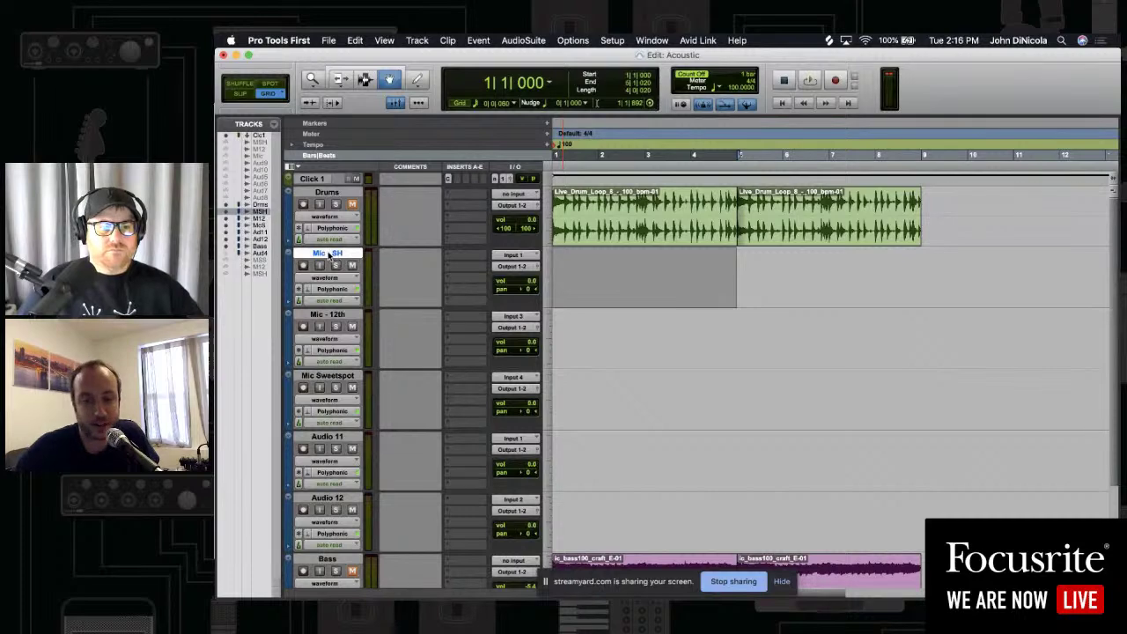
pyautogui.click(526, 255)
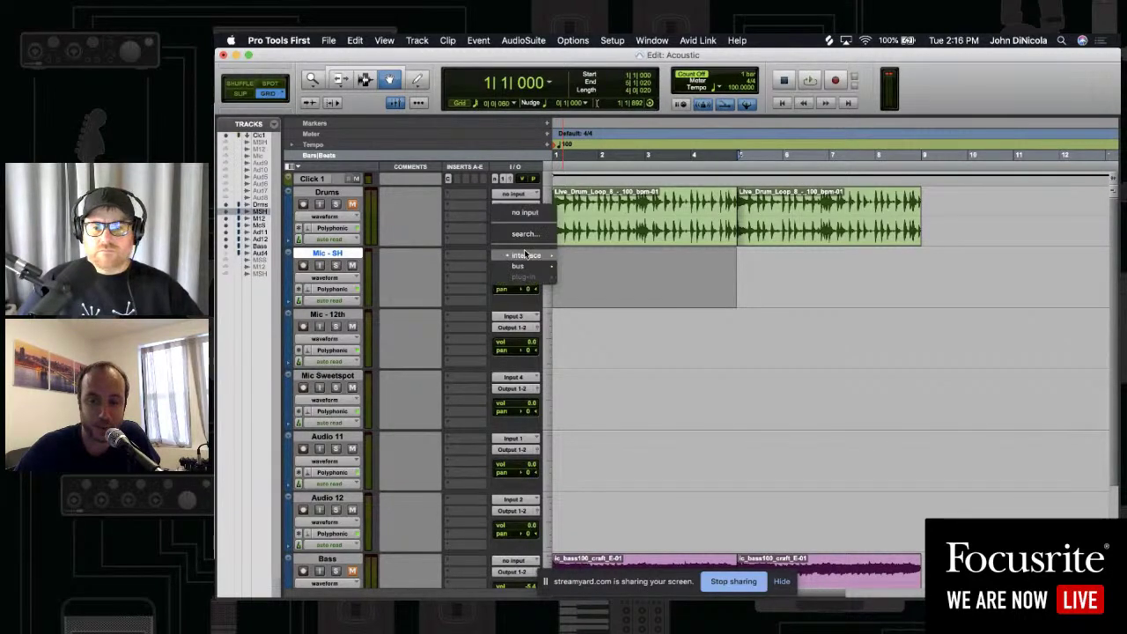
pyautogui.moveTo(509, 257)
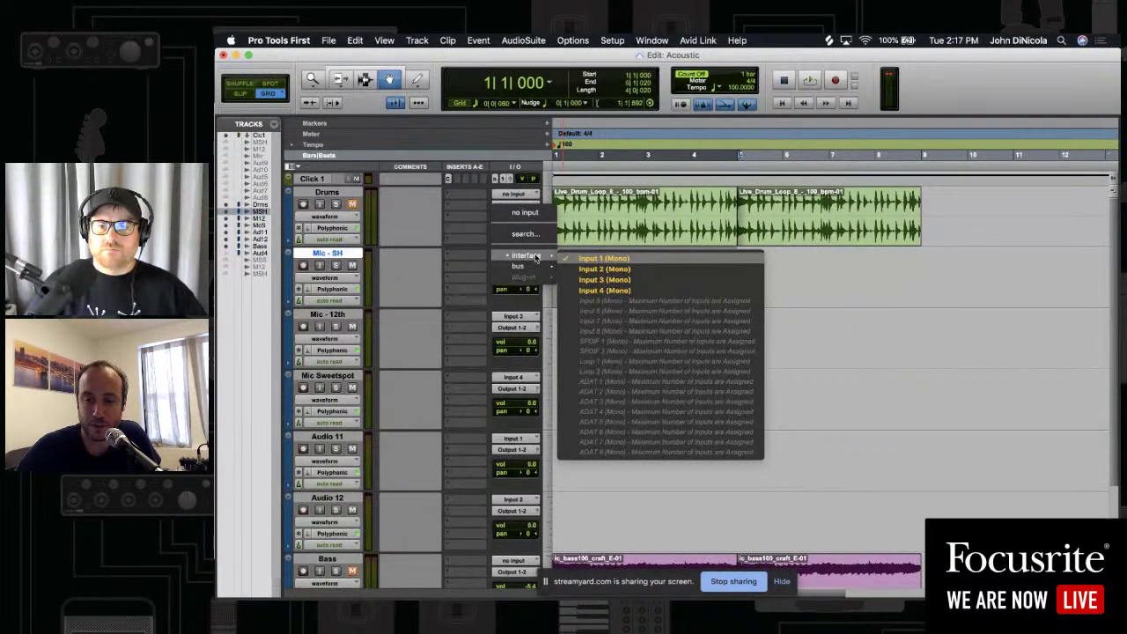
pyautogui.click(578, 258)
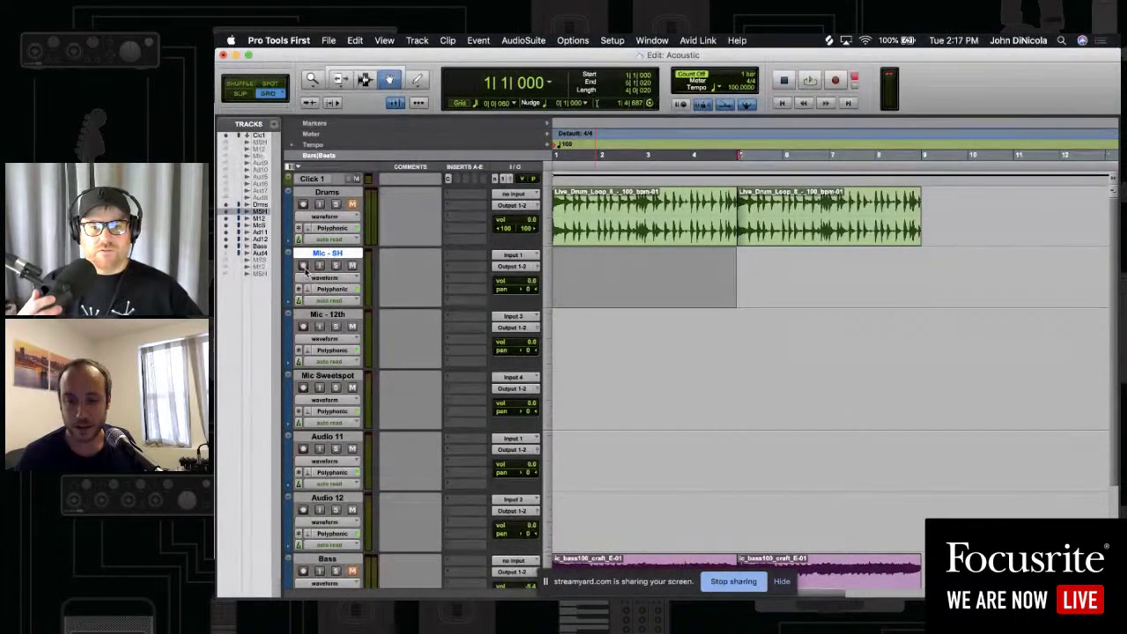
pyautogui.click(303, 266)
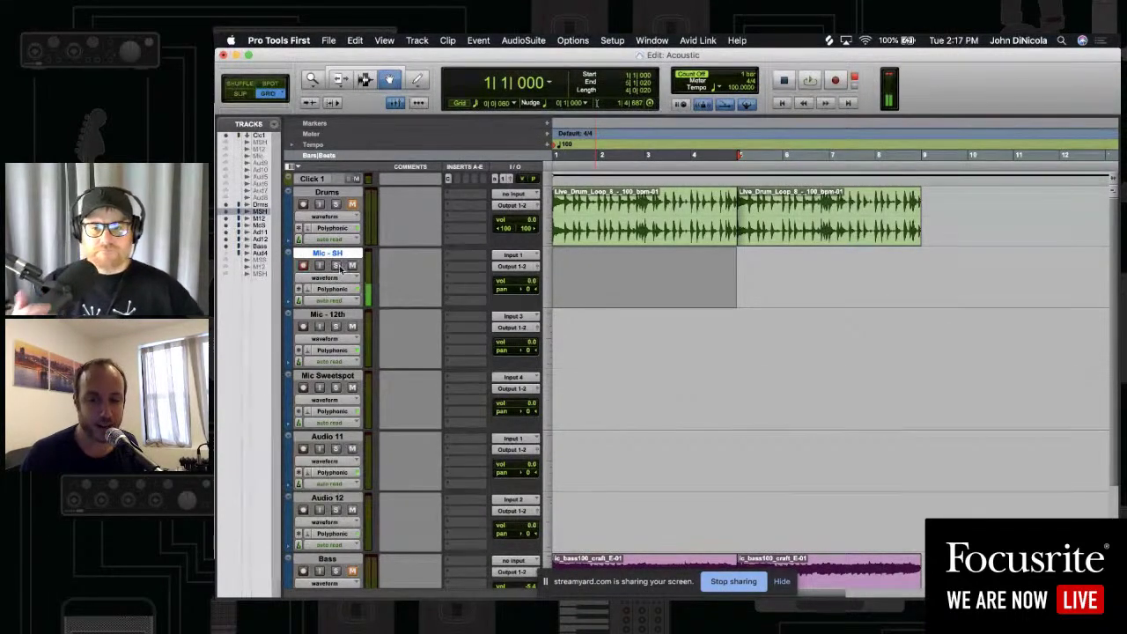
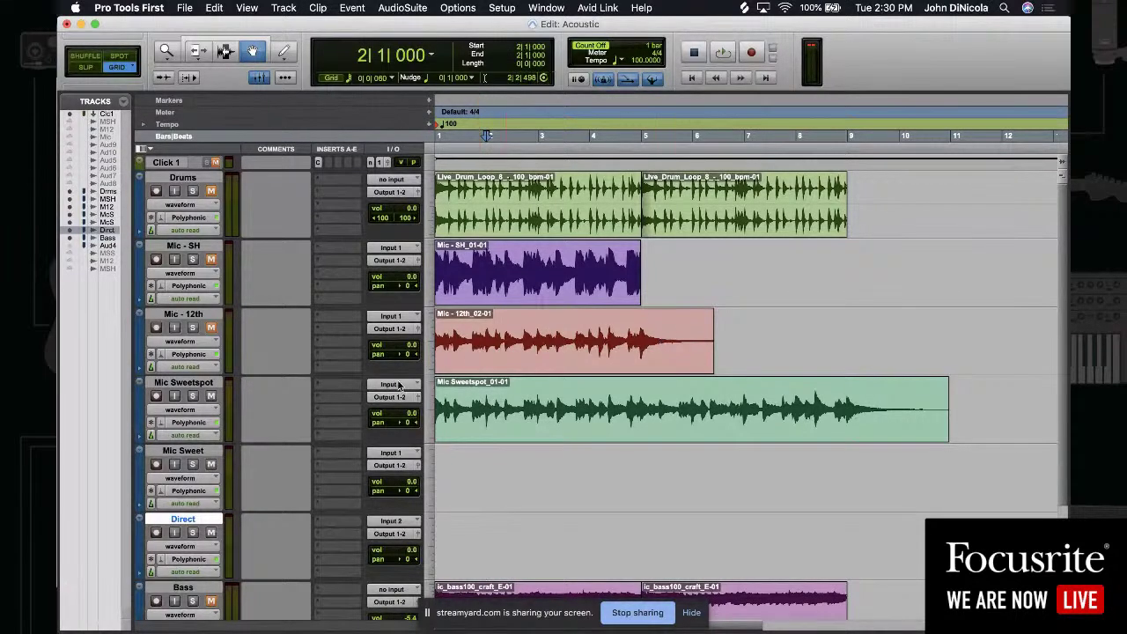
# Arm the Mic Sweet and Direct tracks for recording, and disarm Mic Sweet once its take is recorded
pyautogui.click(157, 464)
pyautogui.click(395, 523)
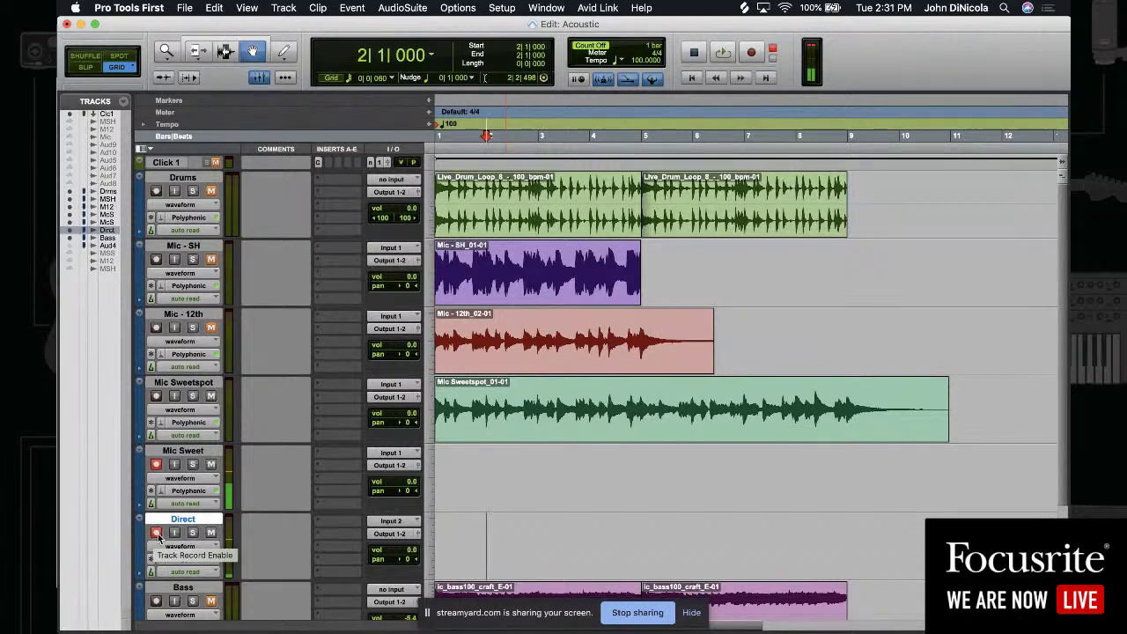
pyautogui.click(155, 467)
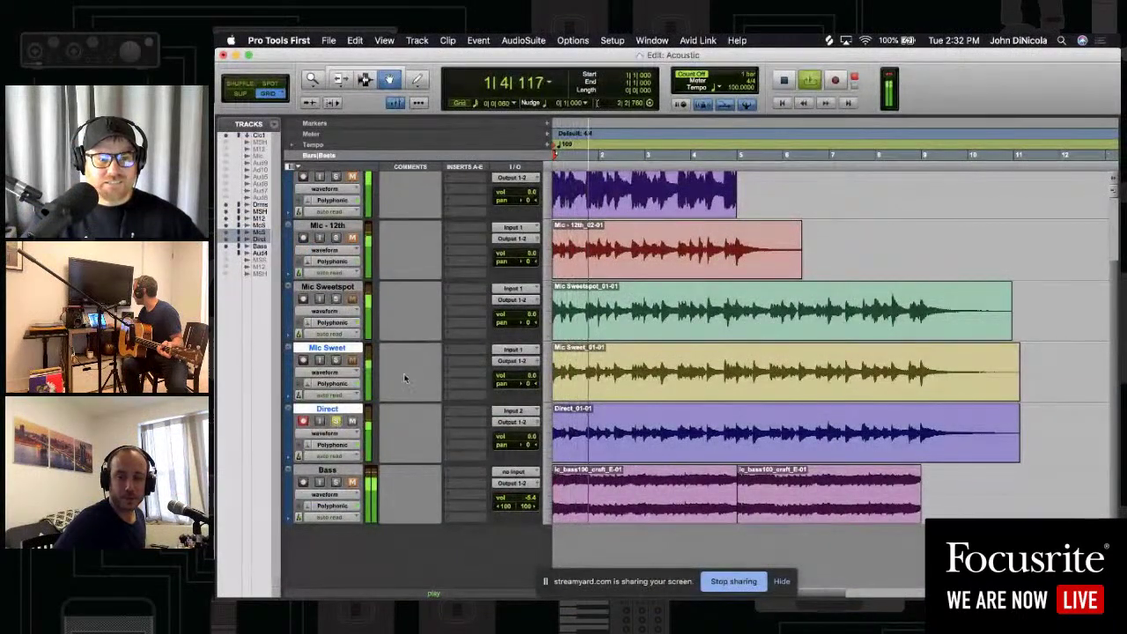
# Show the mixer during playback and raise the Direct fader to +5.3 and the Mic Sweet fader to +1.4
pyautogui.scroll(3, 379, 282)
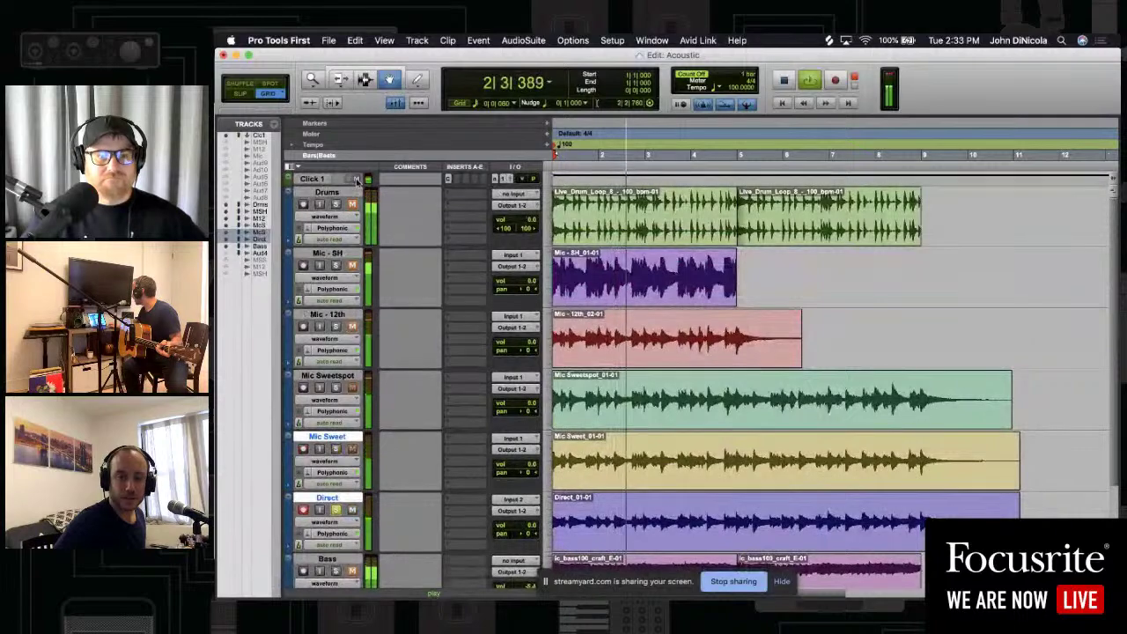
pyautogui.scroll(-3, 408, 339)
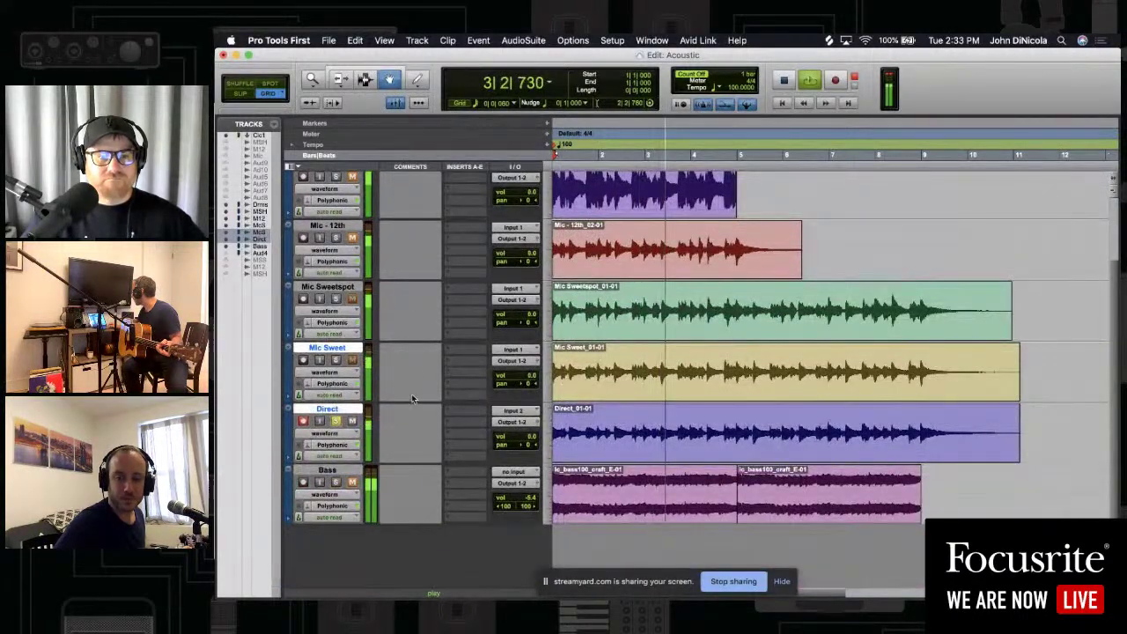
pyautogui.press('super+equal')
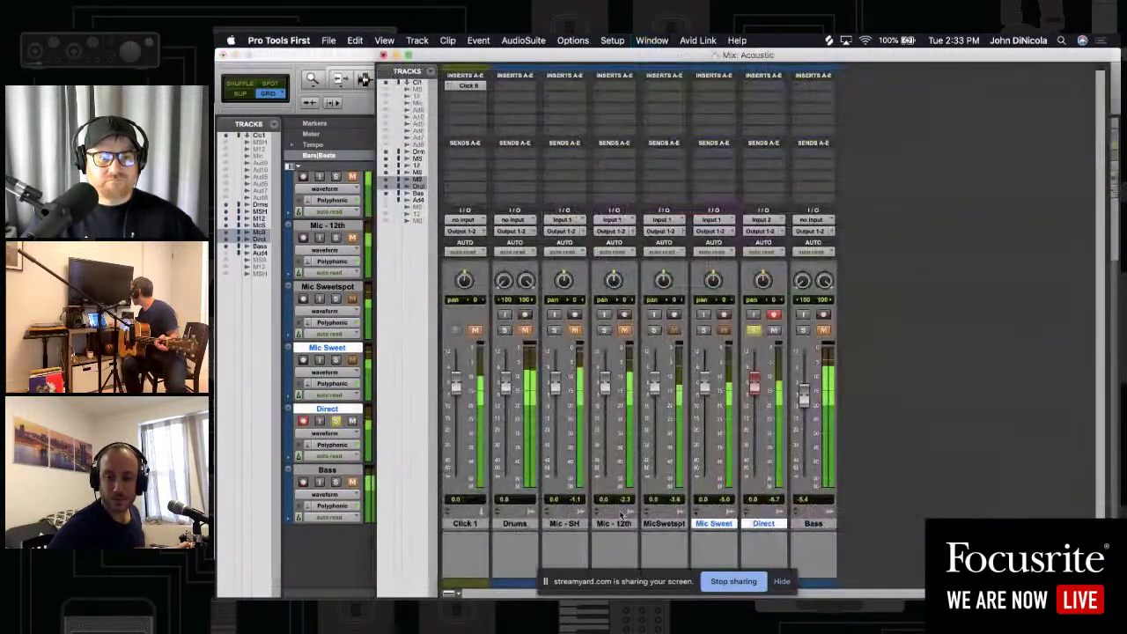
pyautogui.moveTo(755, 380); pyautogui.dragTo(704, 381)
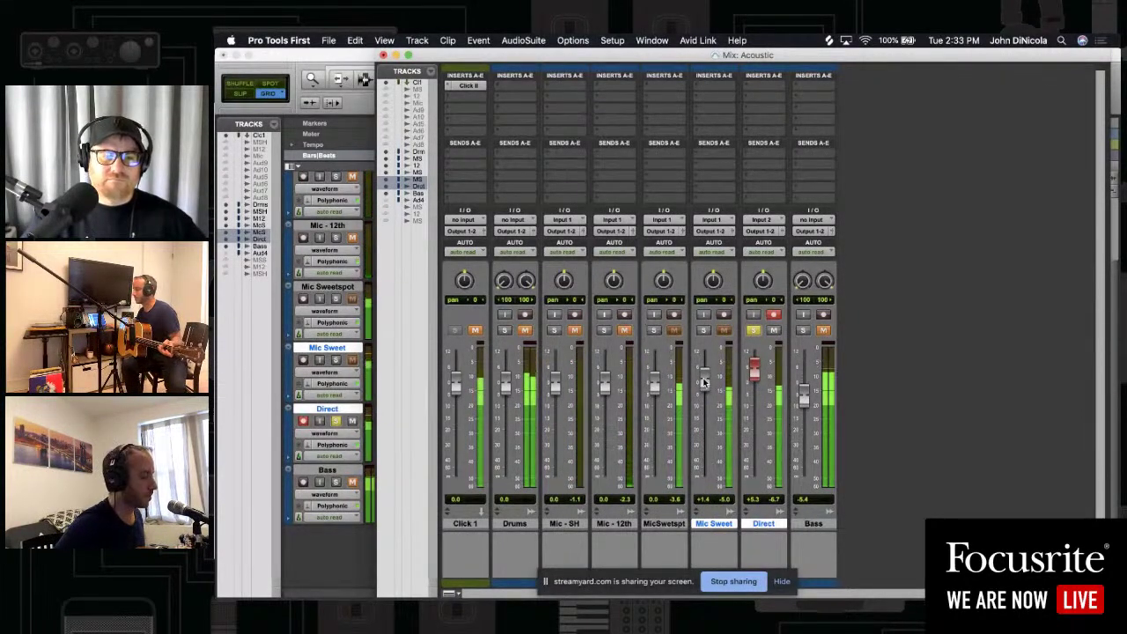
pyautogui.press('super+Tab')
pyautogui.press('super+Tab')
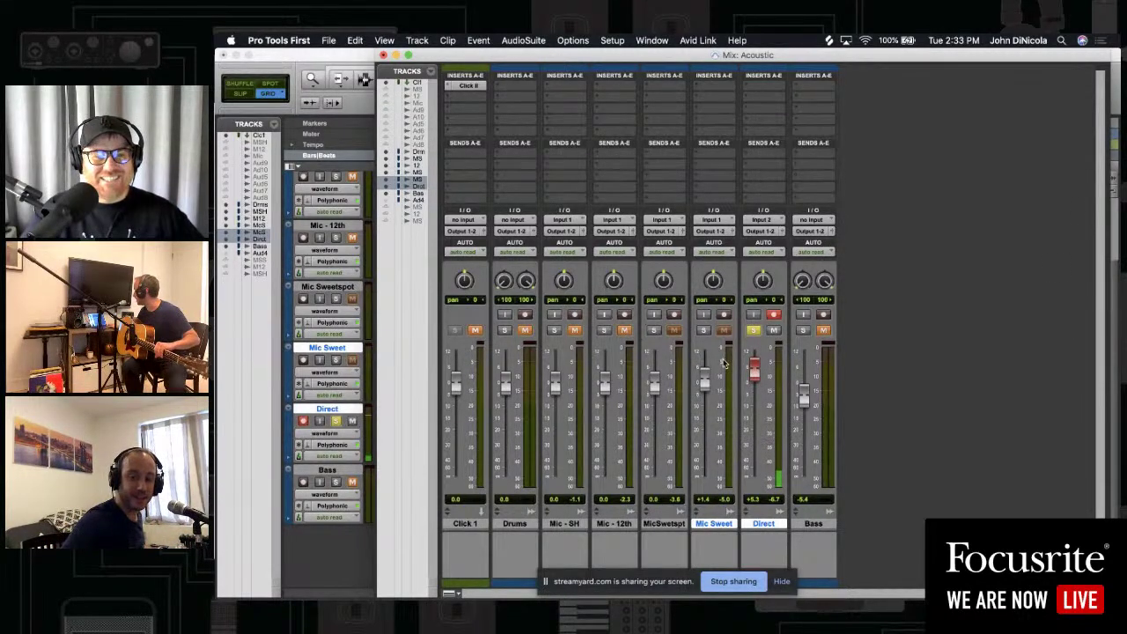
# Pull the Mic Sweet fader fully down, unsolo the Direct track, and start playback
pyautogui.moveTo(704, 389); pyautogui.dragTo(711, 527)
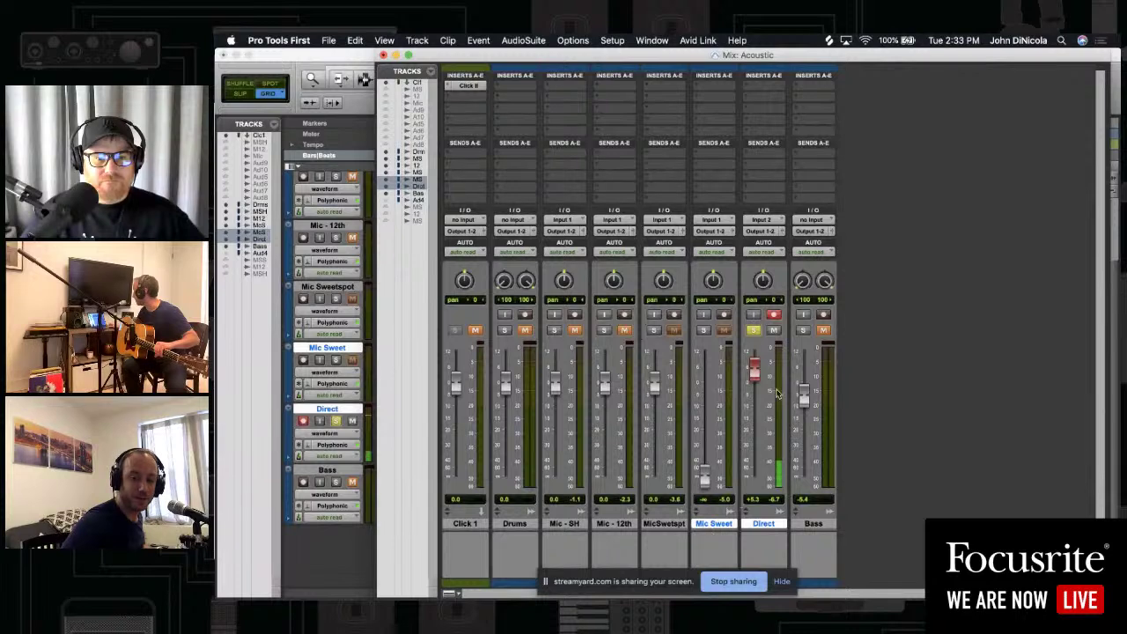
pyautogui.click(753, 331)
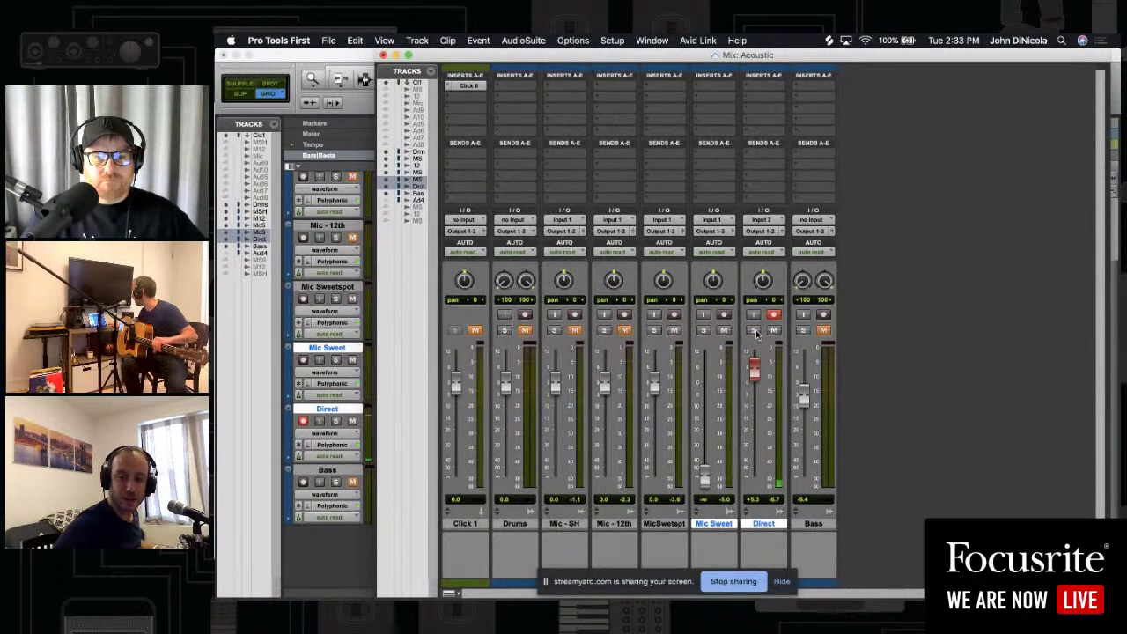
pyautogui.press('space')
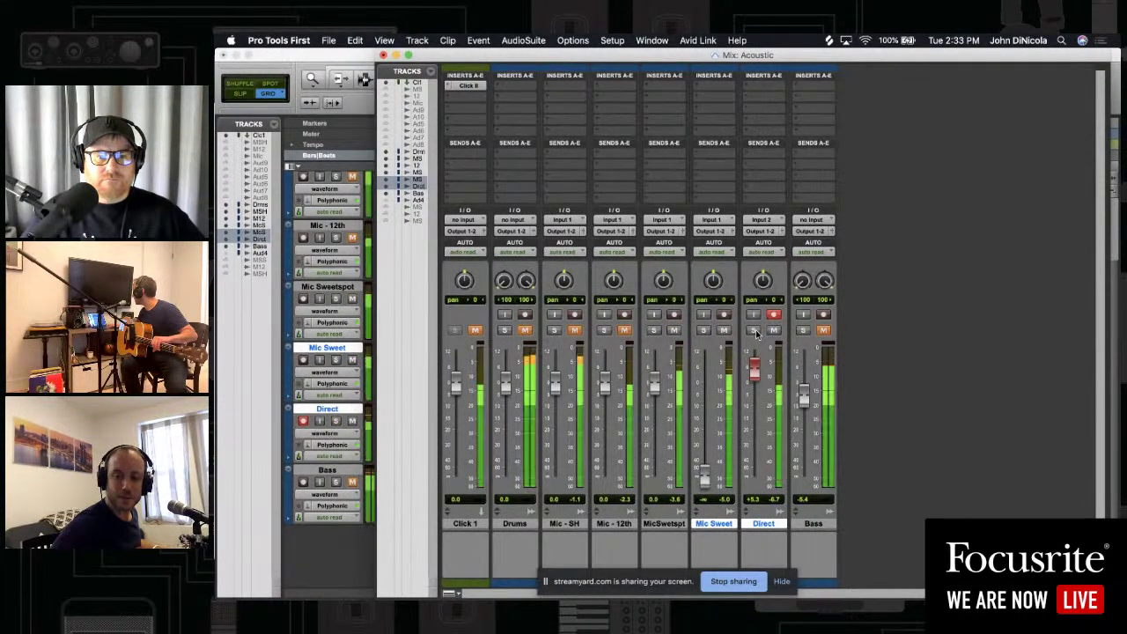
pyautogui.moveTo(704, 476)
pyautogui.mouseDown()
pyautogui.moveTo(706, 406)
pyautogui.moveTo(704, 478)
pyautogui.mouseUp()
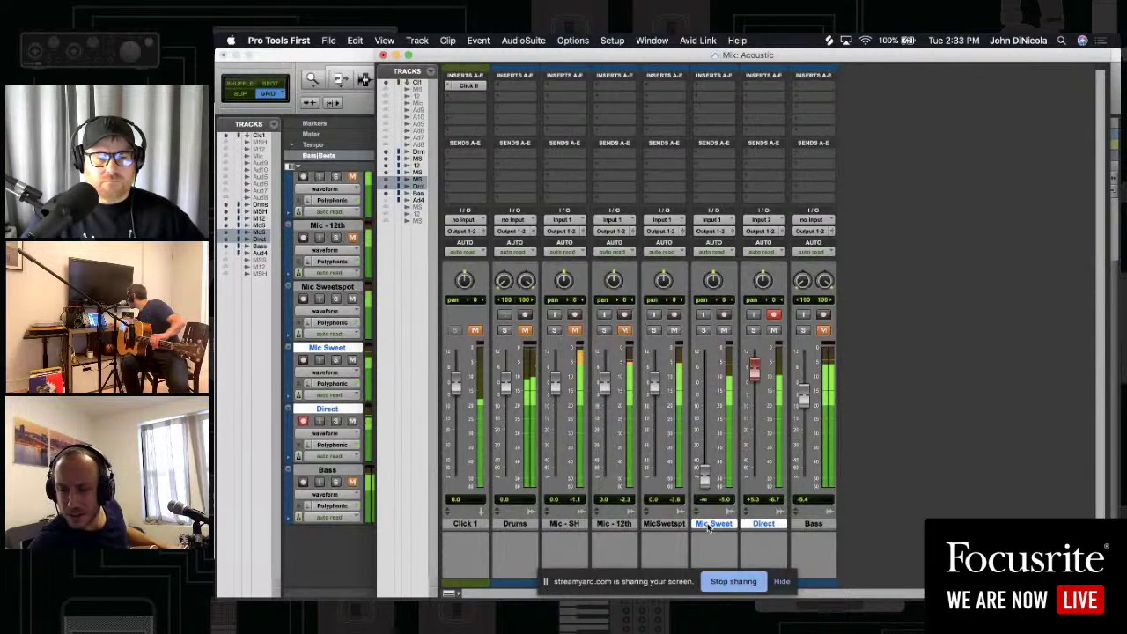
# Try a higher Mic Sweetspot level during playback, and pull its fader fully down
pyautogui.moveTo(654, 387)
pyautogui.mouseDown()
pyautogui.moveTo(655, 352)
pyautogui.moveTo(656, 381)
pyautogui.mouseUp()
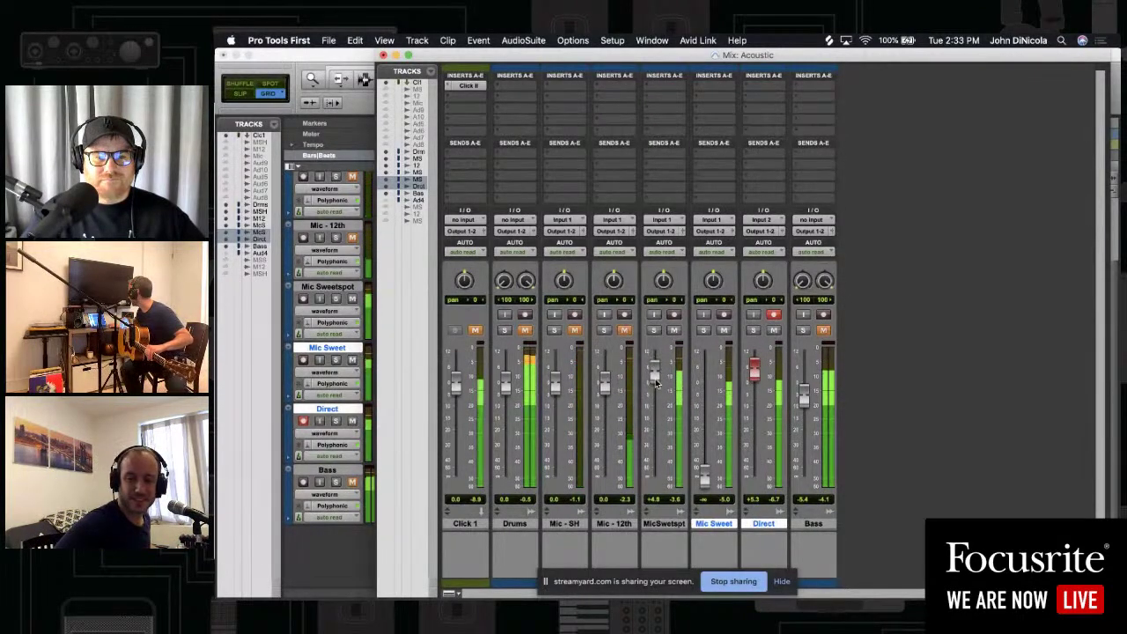
pyautogui.moveTo(656, 383); pyautogui.dragTo(669, 539)
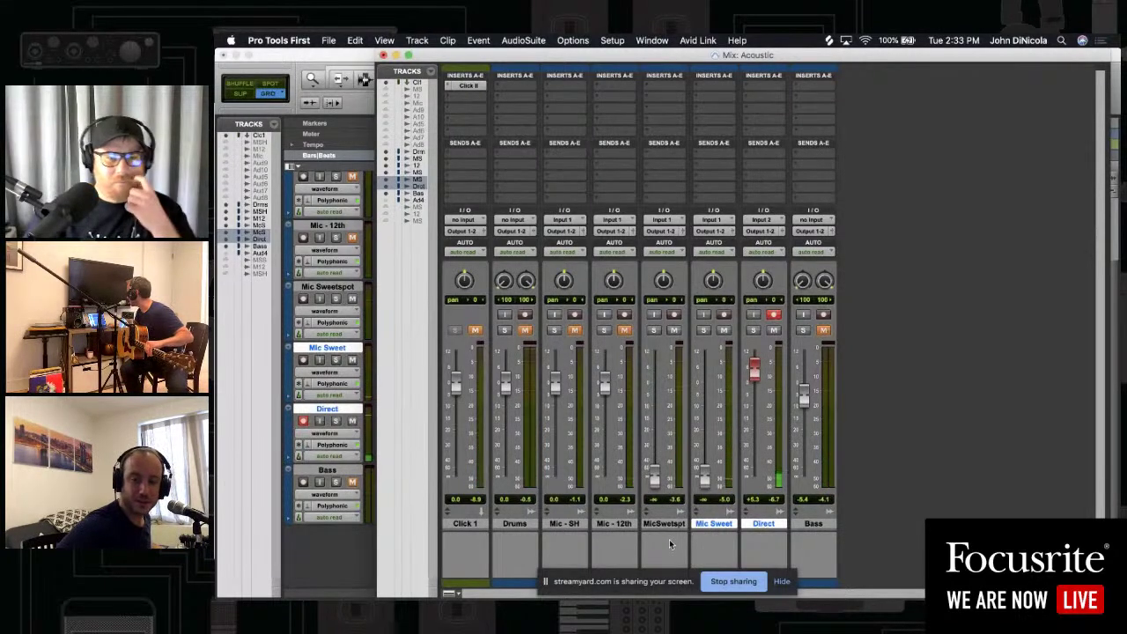
# Keep the Mic Sweetspot fader fully down and solo the Mic Sweet and Direct tracks during playback
pyautogui.moveTo(654, 480)
pyautogui.mouseDown()
pyautogui.moveTo(652, 407)
pyautogui.moveTo(653, 489)
pyautogui.mouseUp()
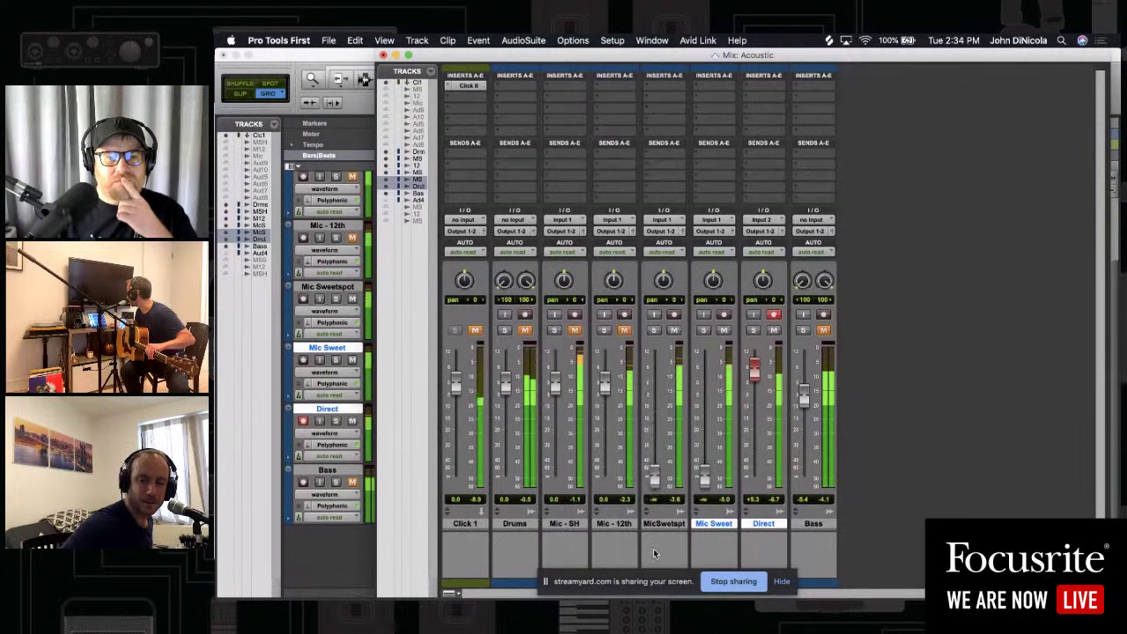
pyautogui.click(308, 363)
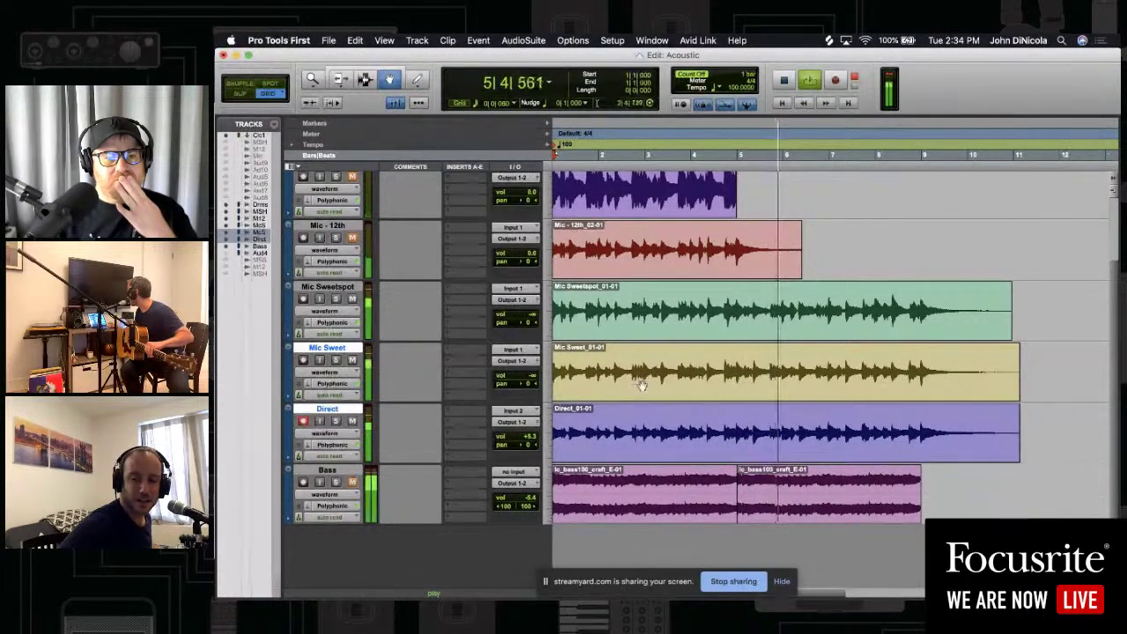
pyautogui.click(335, 359)
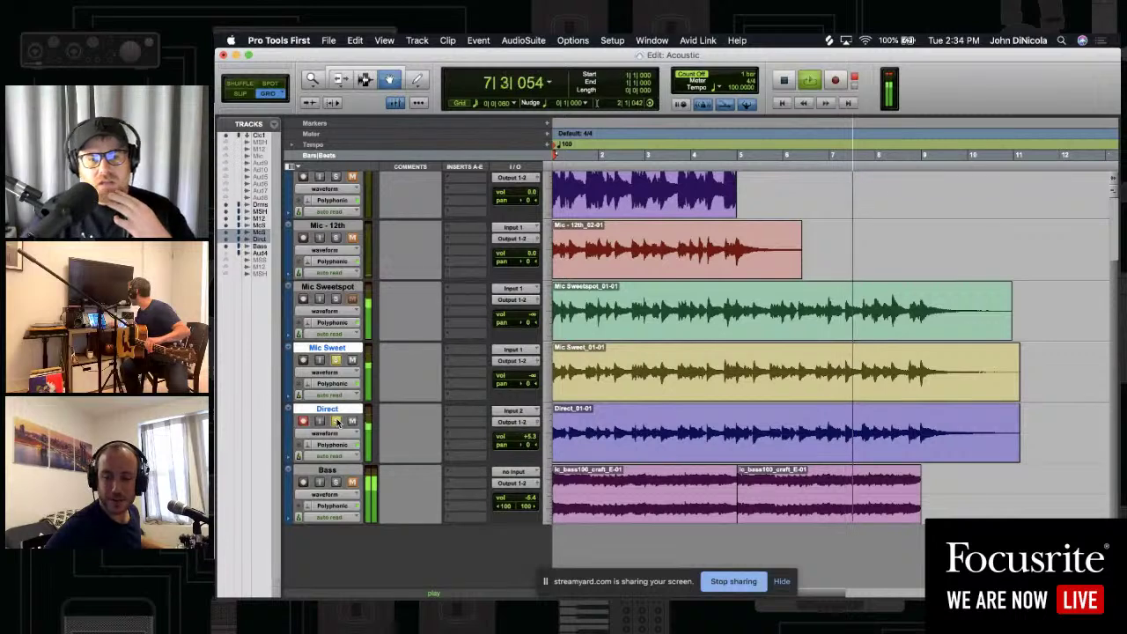
# Show the mixer during playback and raise the Mic Sweet fader to -1.4
pyautogui.press('super+equal')
pyautogui.moveTo(705, 477); pyautogui.dragTo(709, 364)
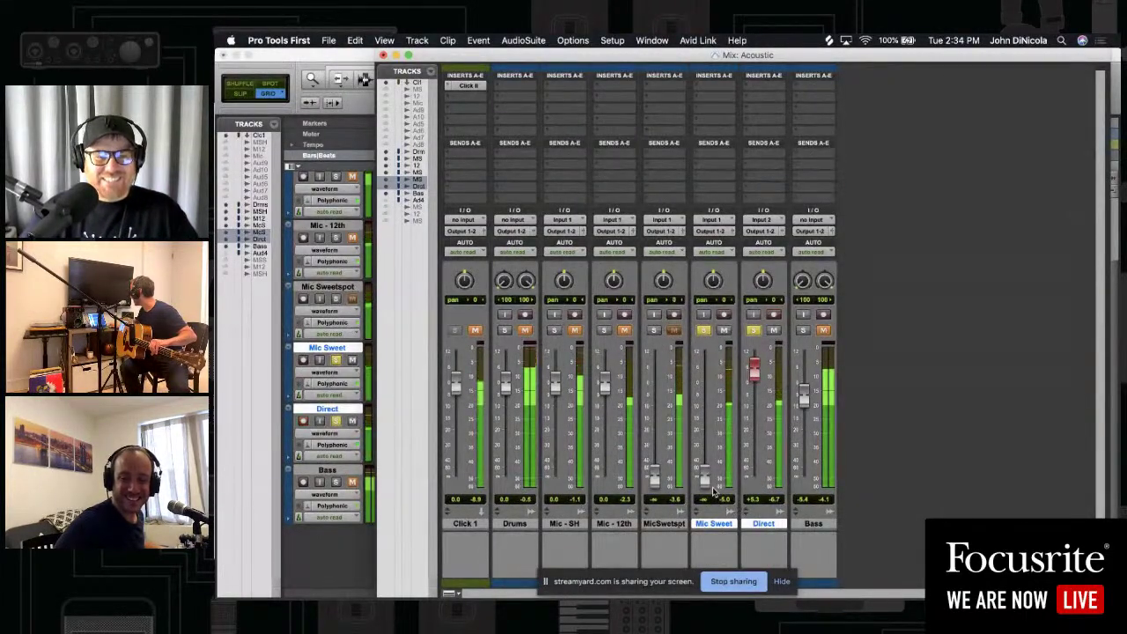
pyautogui.moveTo(709, 480); pyautogui.dragTo(704, 392)
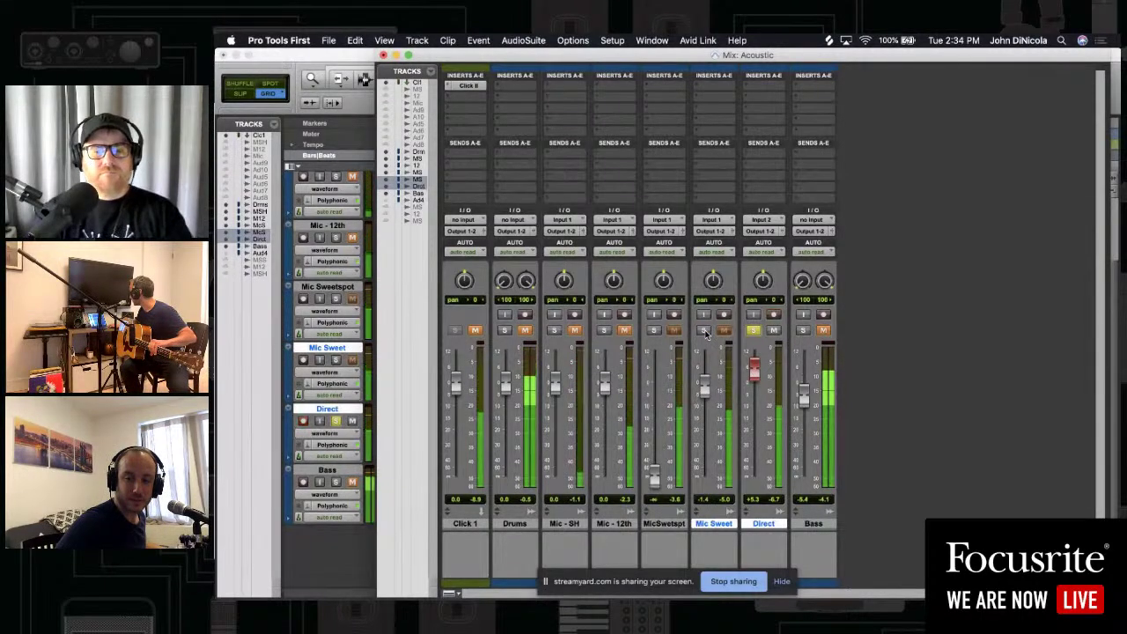
# Compare Mic Sweet and Direct using solo, set the Direct fader to -0.4, and bring their pans to 3 and 1
pyautogui.click(755, 332)
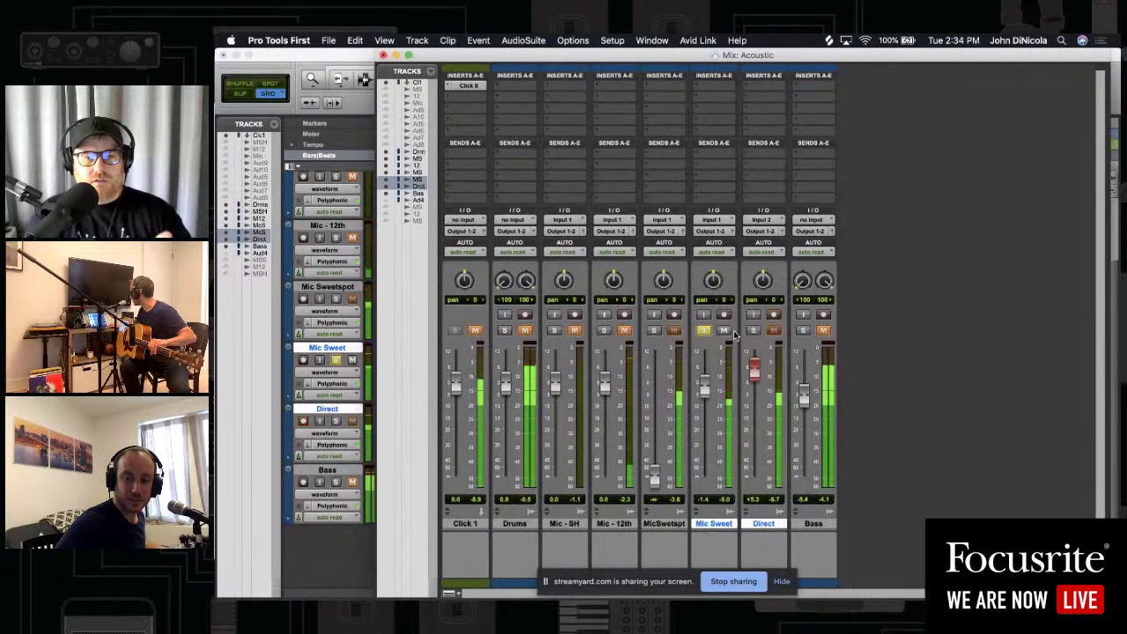
pyautogui.moveTo(753, 378); pyautogui.dragTo(754, 387)
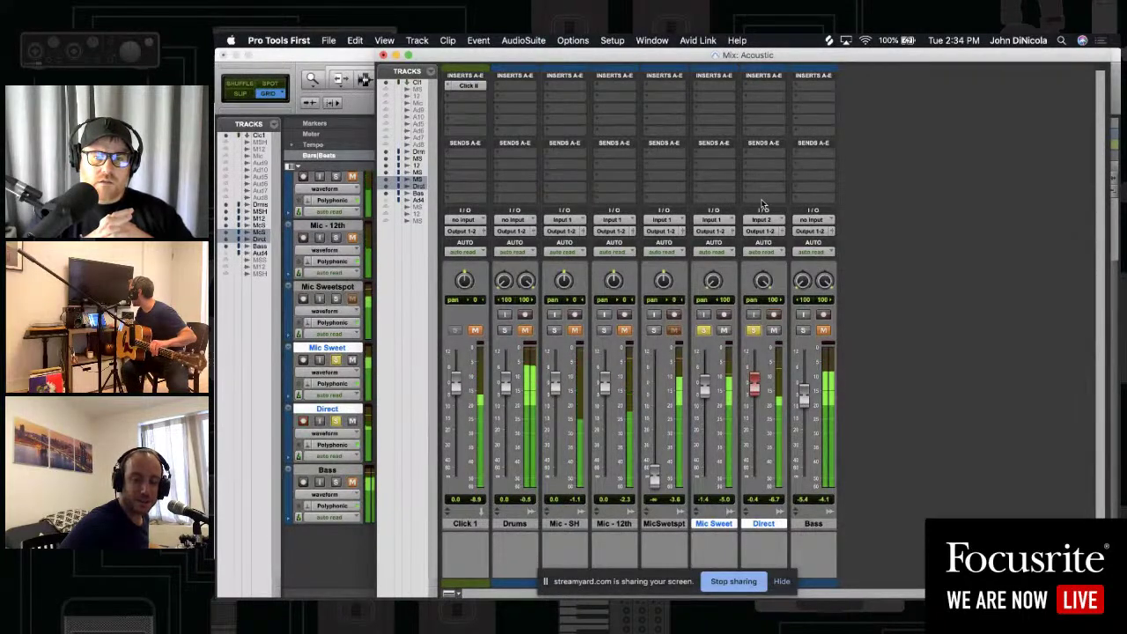
pyautogui.hotkey('shift', 'r')
pyautogui.moveTo(720, 278); pyautogui.dragTo(711, 242)
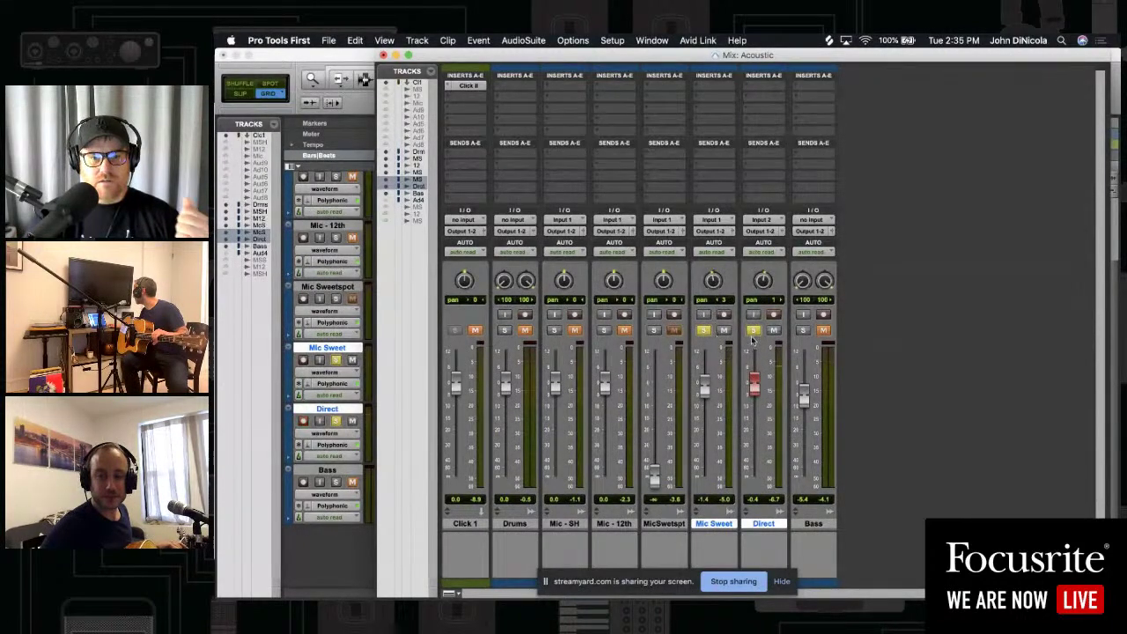
# Unsolo the Mic Sweet track and close the mixer
pyautogui.click(703, 331)
pyautogui.click(383, 55)
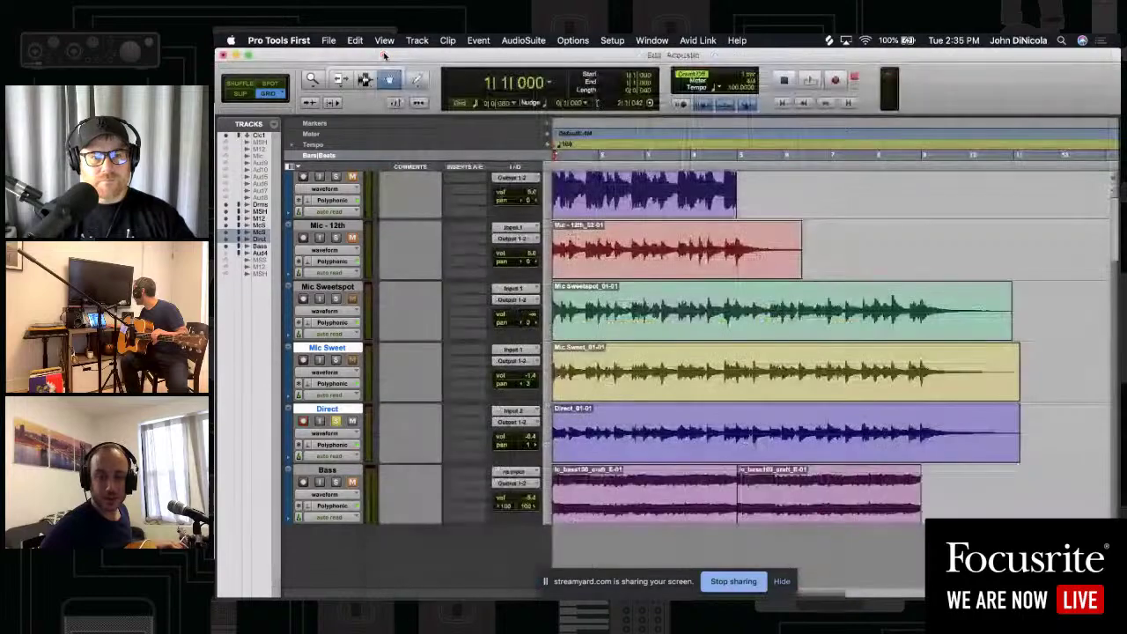
pyautogui.scroll(3, 740, 323)
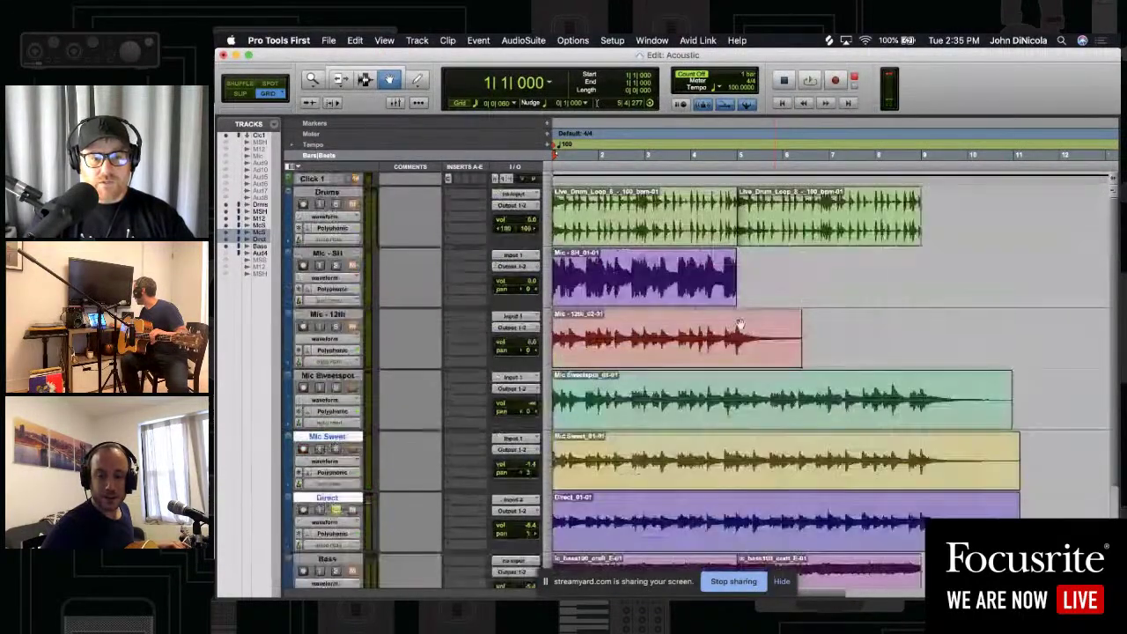
pyautogui.scroll(-3, 740, 325)
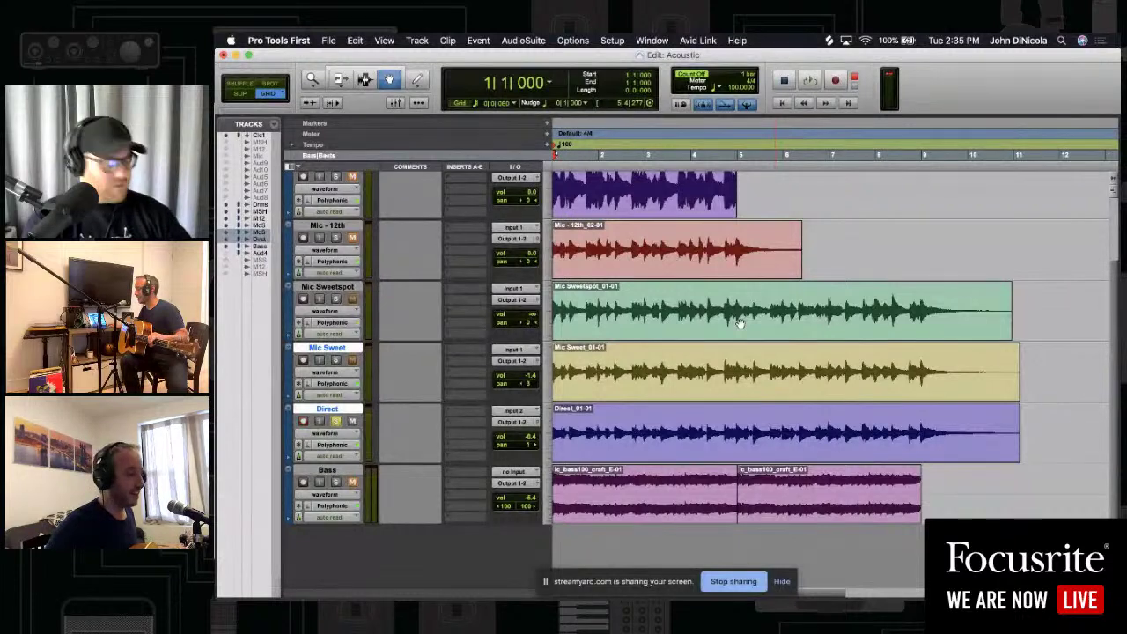
pyautogui.hotkey('shift', 'r')
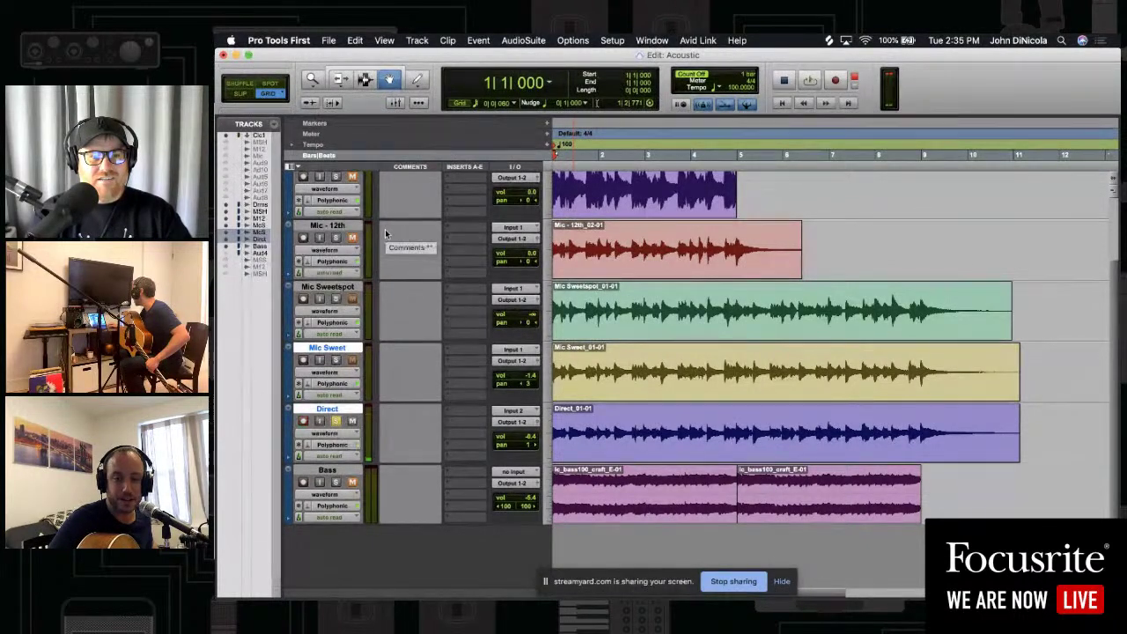
# Unmute and solo Drums, solo Mic Sweet alongside Direct, and play a short passage from the start
pyautogui.scroll(3, 373, 246)
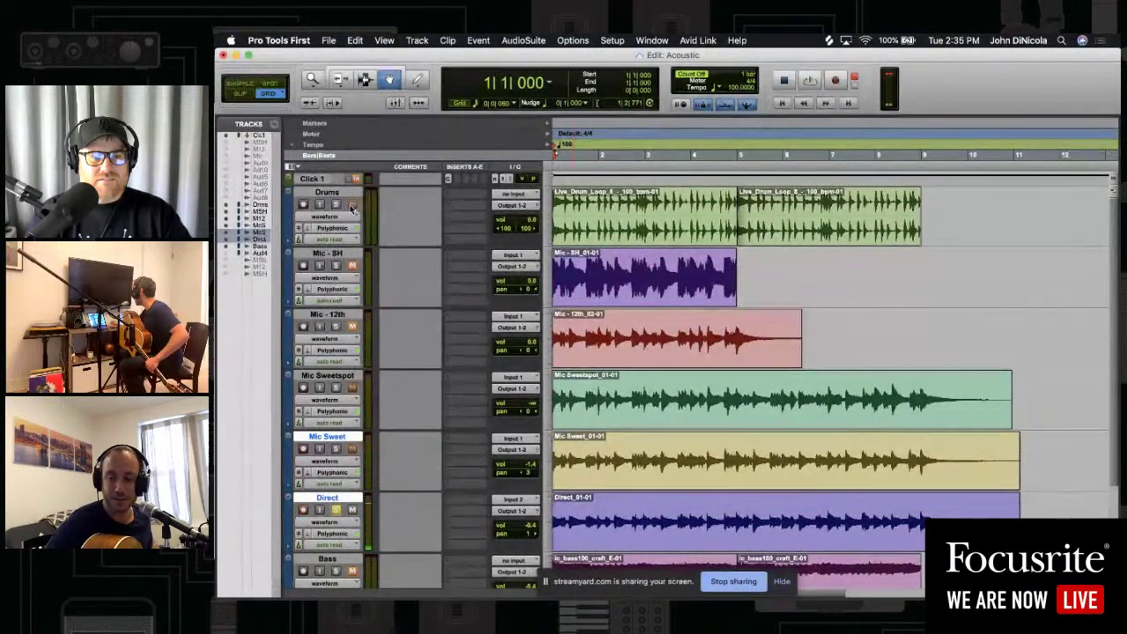
pyautogui.scroll(-3, 403, 391)
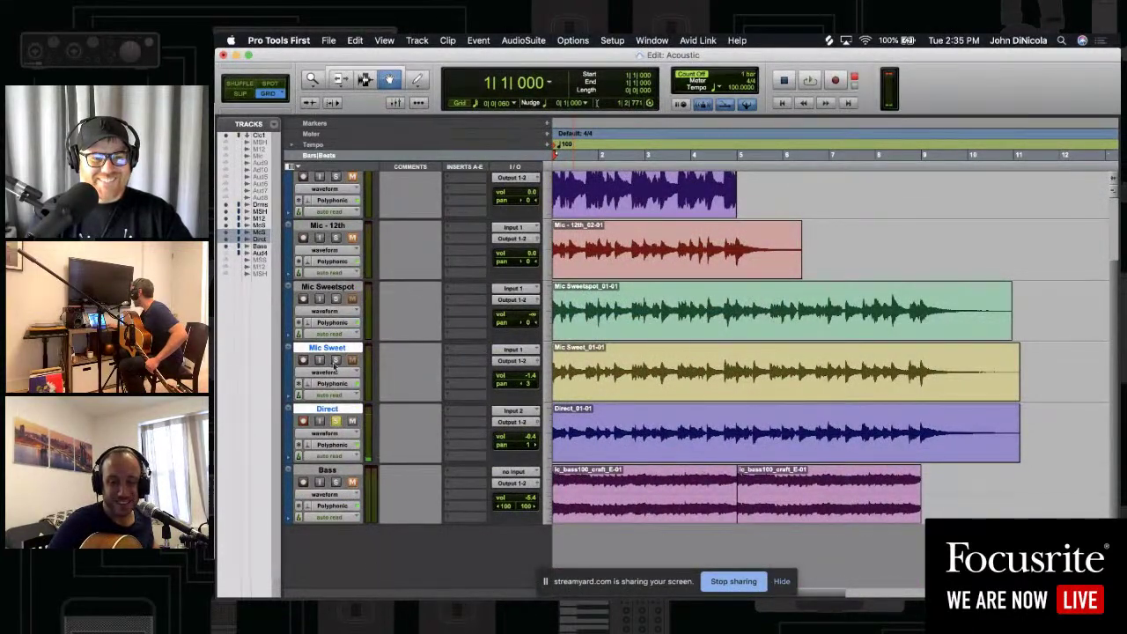
pyautogui.press('space')
pyautogui.scroll(3, 334, 359)
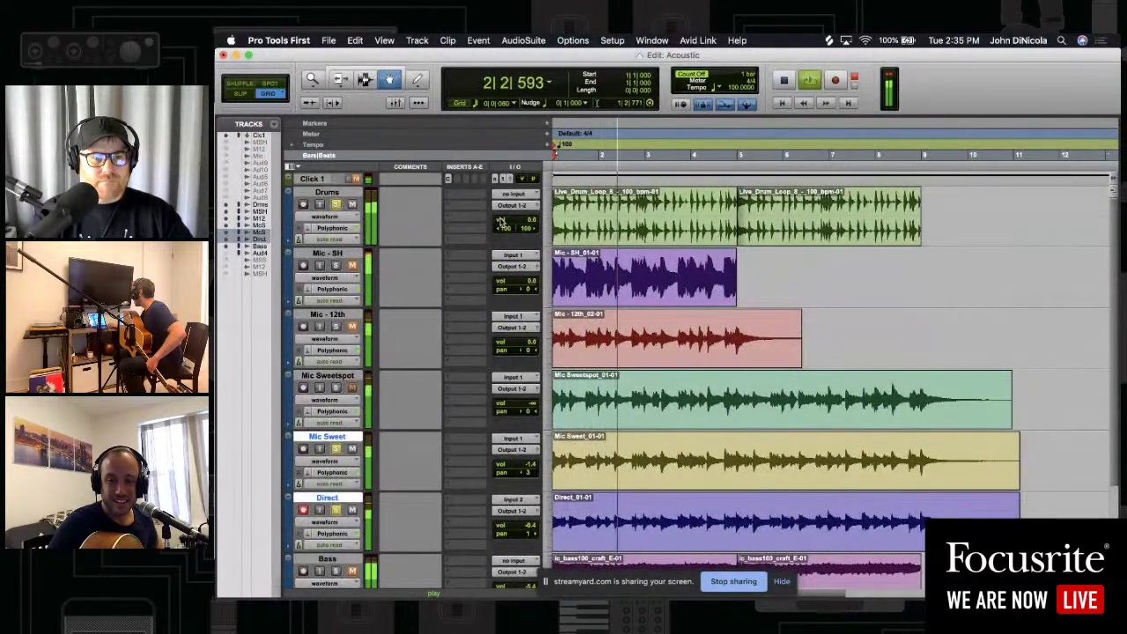
pyautogui.press('space')
pyautogui.scroll(-3, 638, 276)
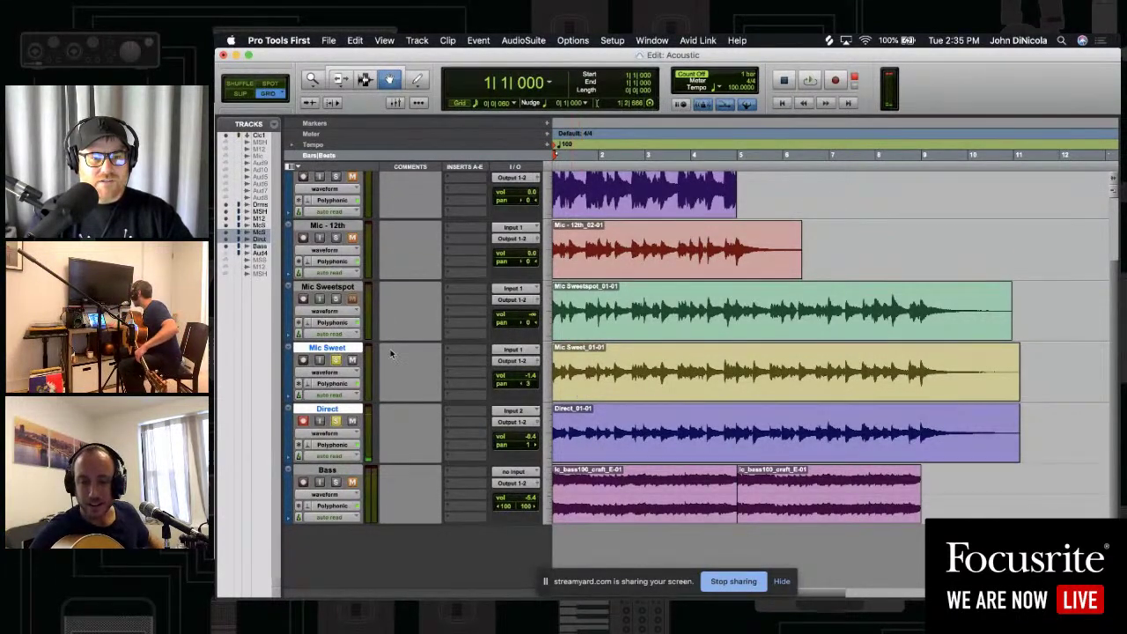
# Create two new mono audio tracks directly below the Drums track
pyautogui.scroll(3, 343, 172)
pyautogui.click(327, 192)
pyautogui.click(417, 41)
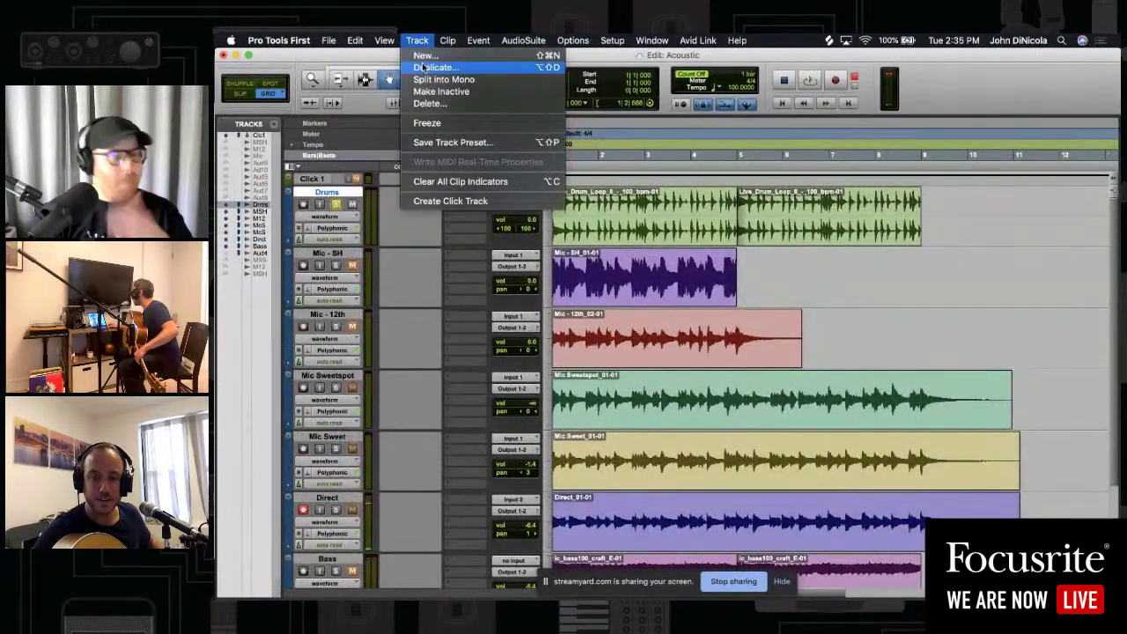
pyautogui.click(423, 57)
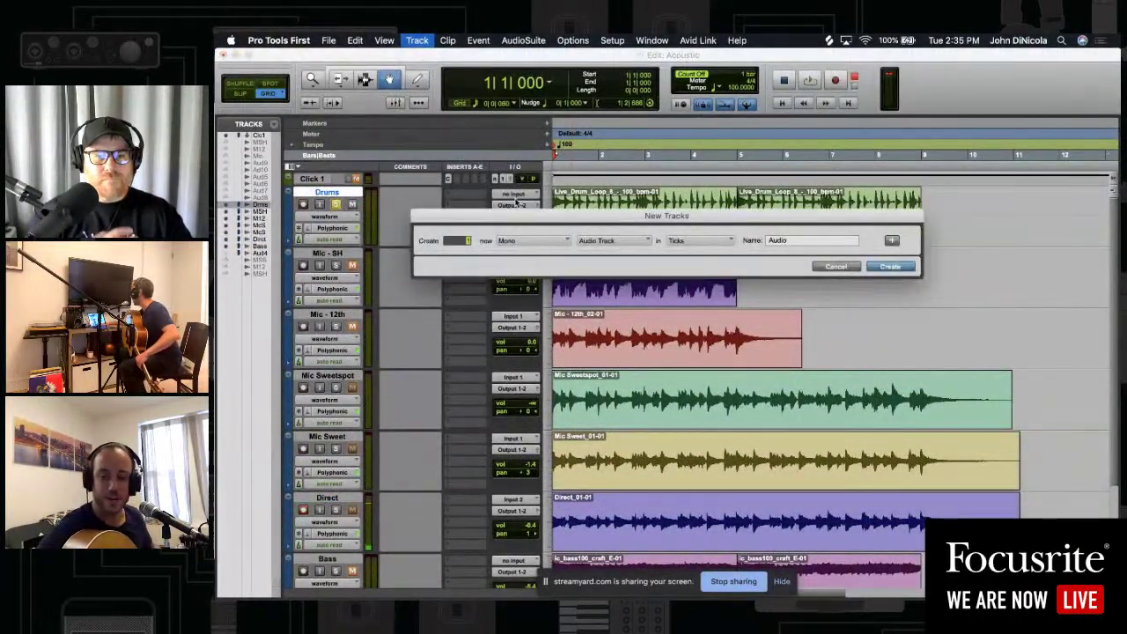
pyautogui.write('2')
pyautogui.press('Return')
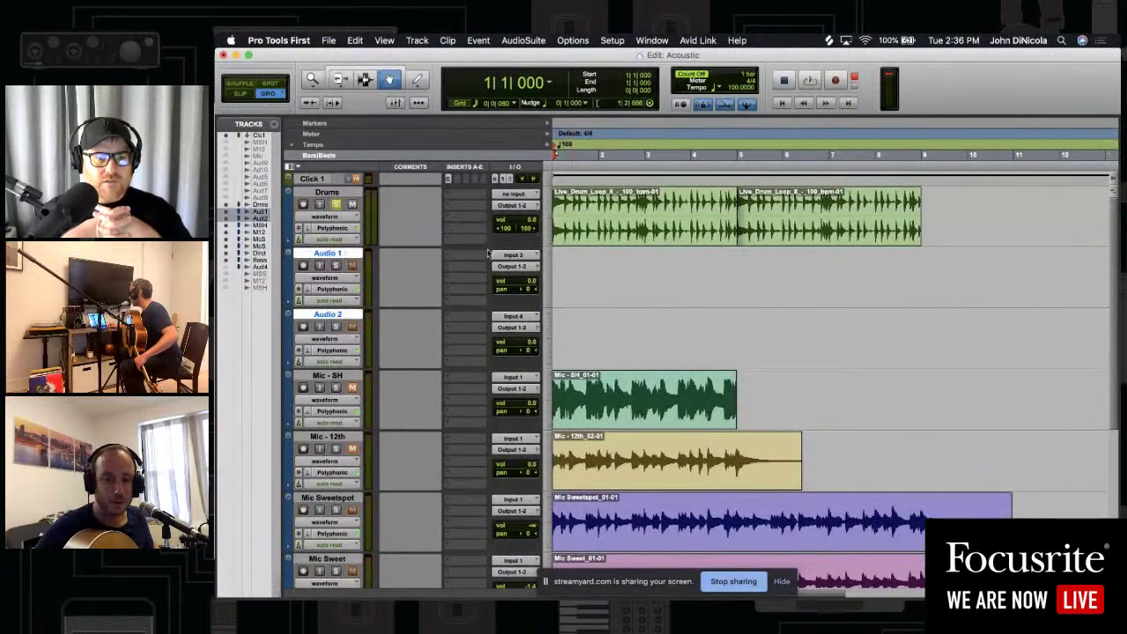
# Assign Input 1 to the Audio 1 track and Input 2 to the Audio 2 track
pyautogui.click(513, 255)
pyautogui.click(588, 259)
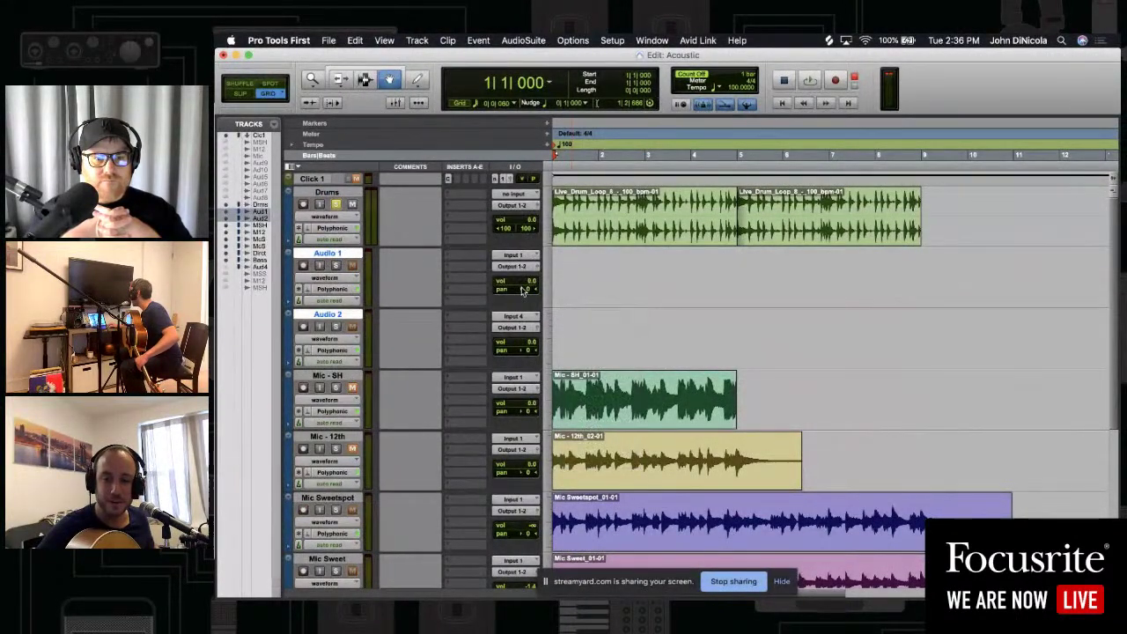
pyautogui.click(513, 316)
pyautogui.click(611, 328)
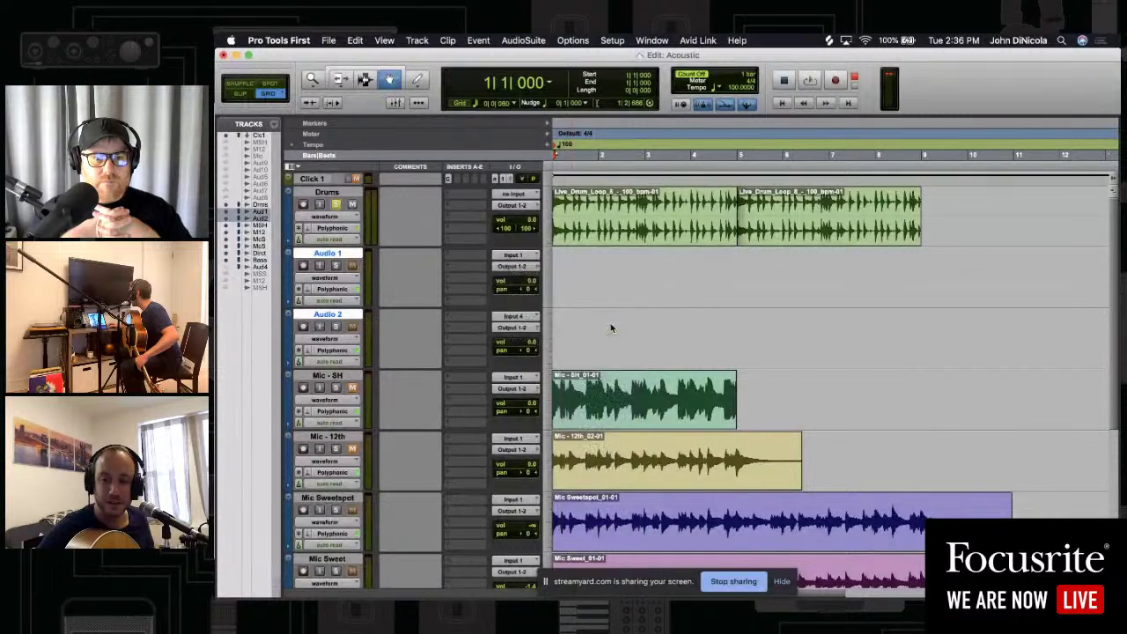
pyautogui.click(509, 316)
pyautogui.click(578, 332)
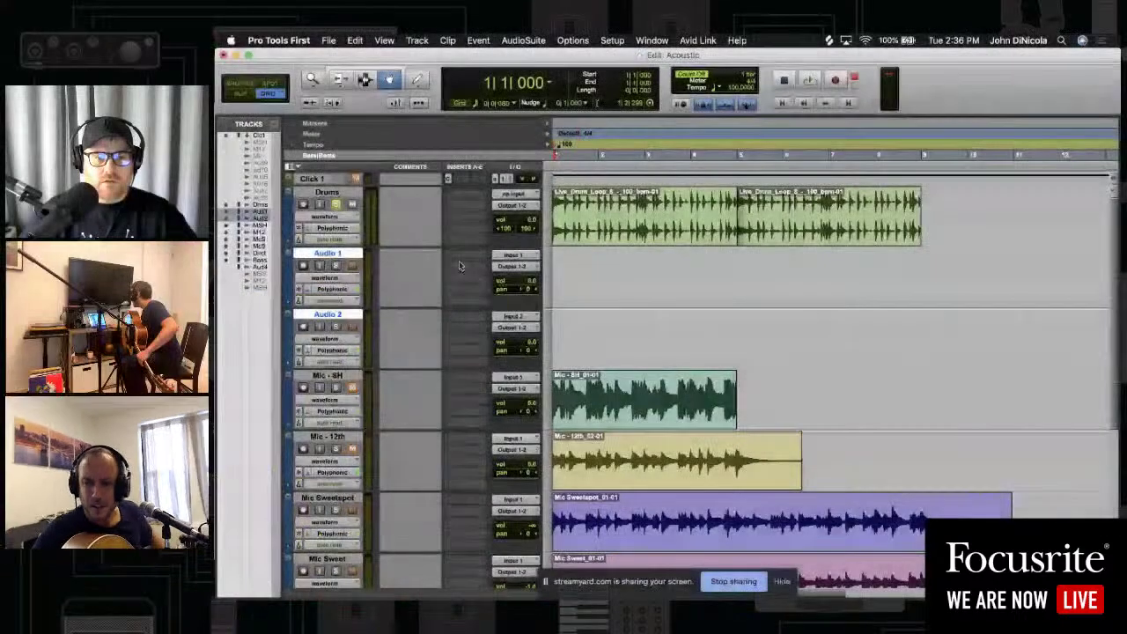
# Arm and solo the Audio 1 and Audio 2 tracks, and check the Analogue 3 mute in Focusrite Control
pyautogui.click(396, 240)
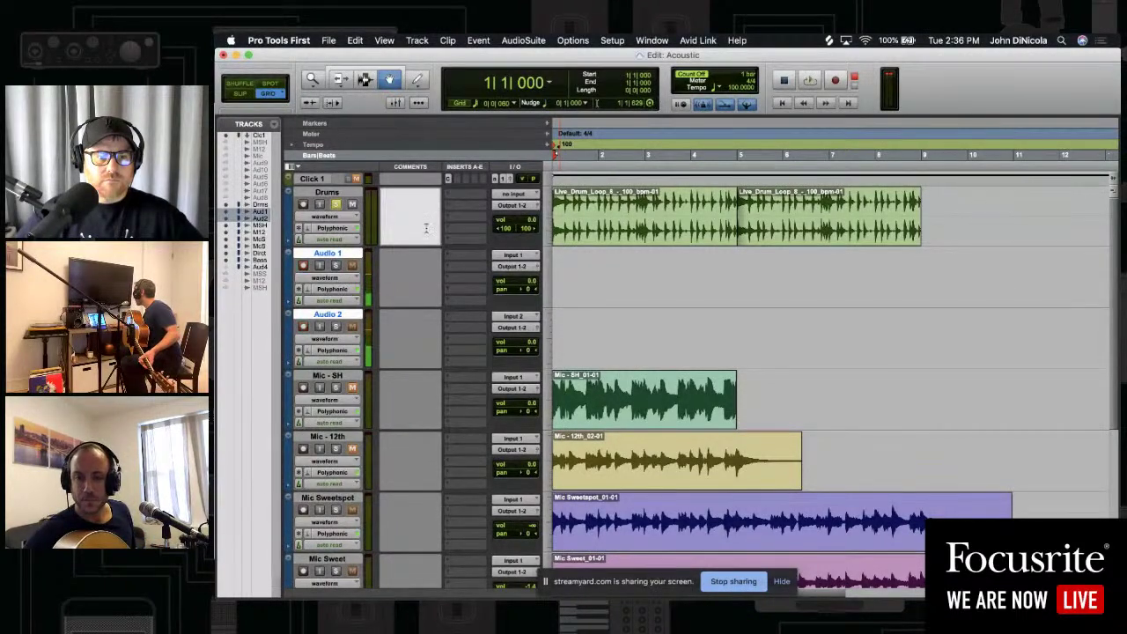
pyautogui.click(404, 266)
pyautogui.press('space')
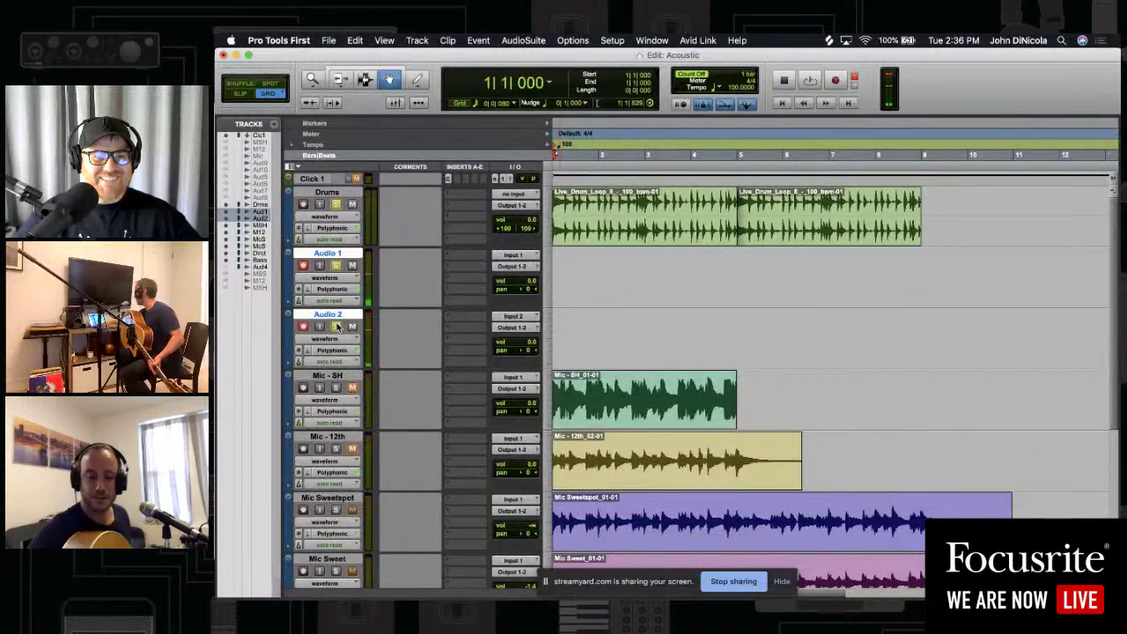
pyautogui.press('super+Tab')
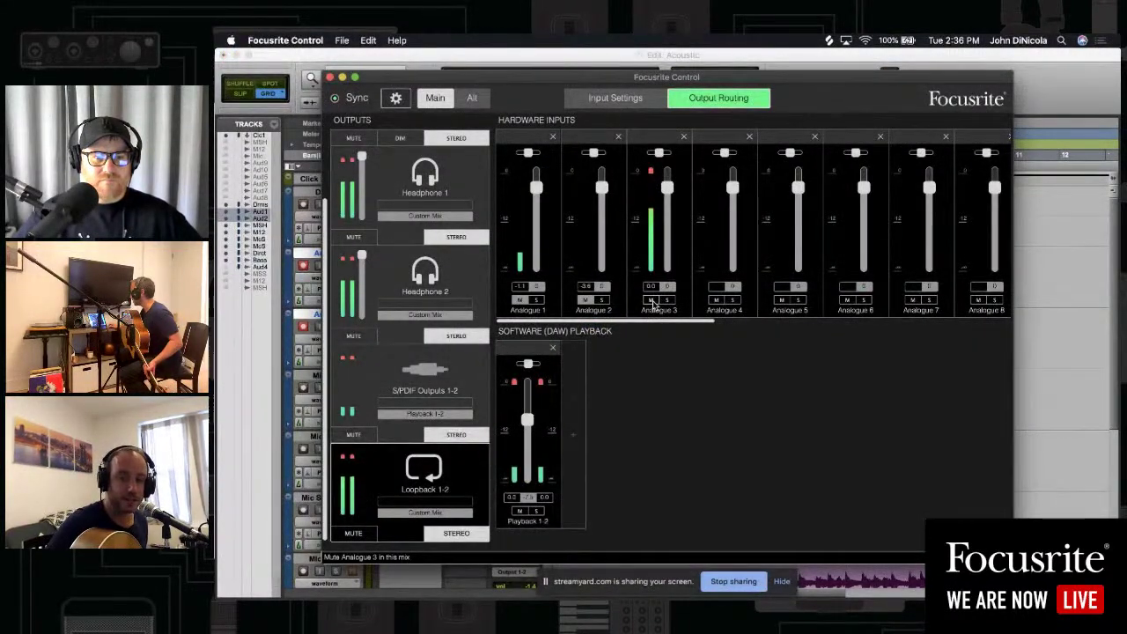
pyautogui.click(1041, 91)
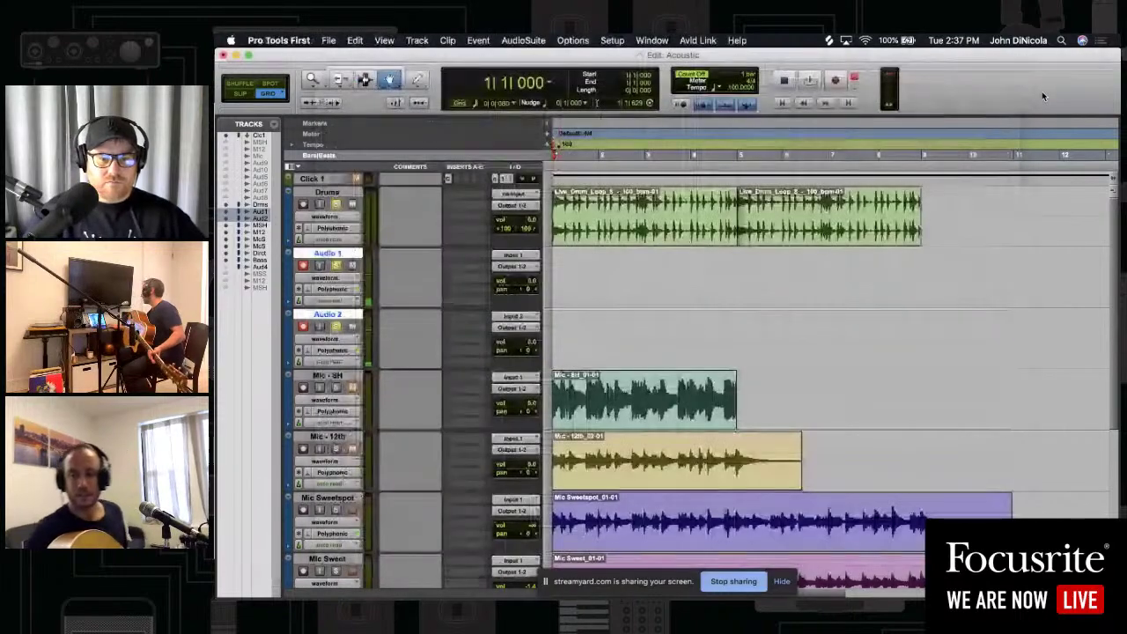
# Unmute and solo the Bass track and audition it with the Drums from the start
pyautogui.press('space')
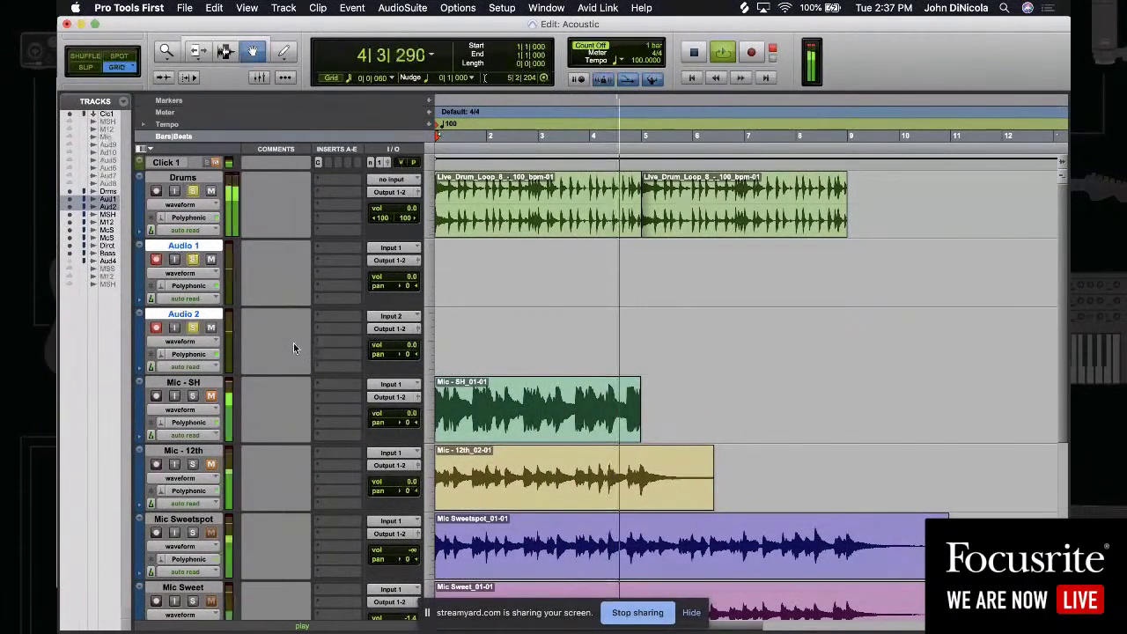
pyautogui.scroll(-5, 293, 343)
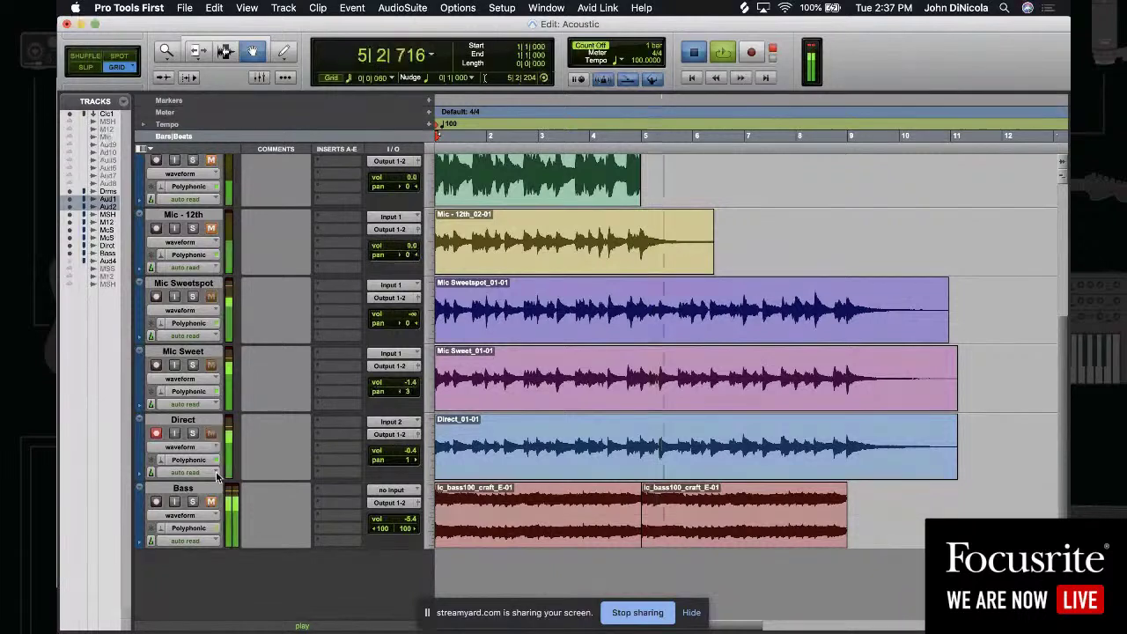
pyautogui.press('space')
pyautogui.click(210, 502)
pyautogui.press('space')
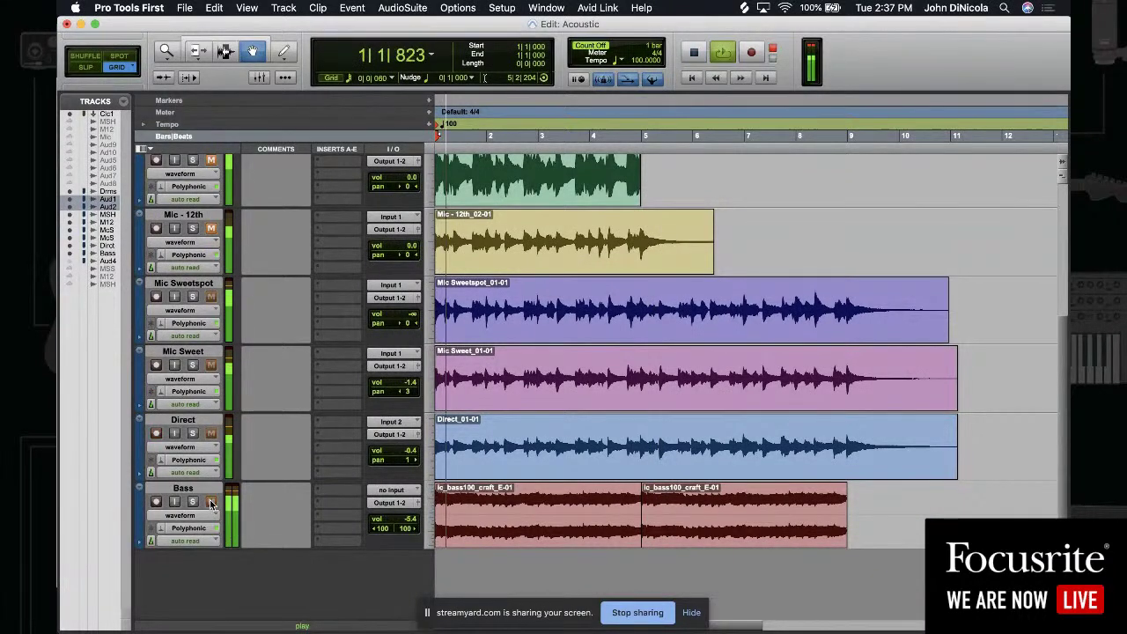
pyautogui.click(193, 502)
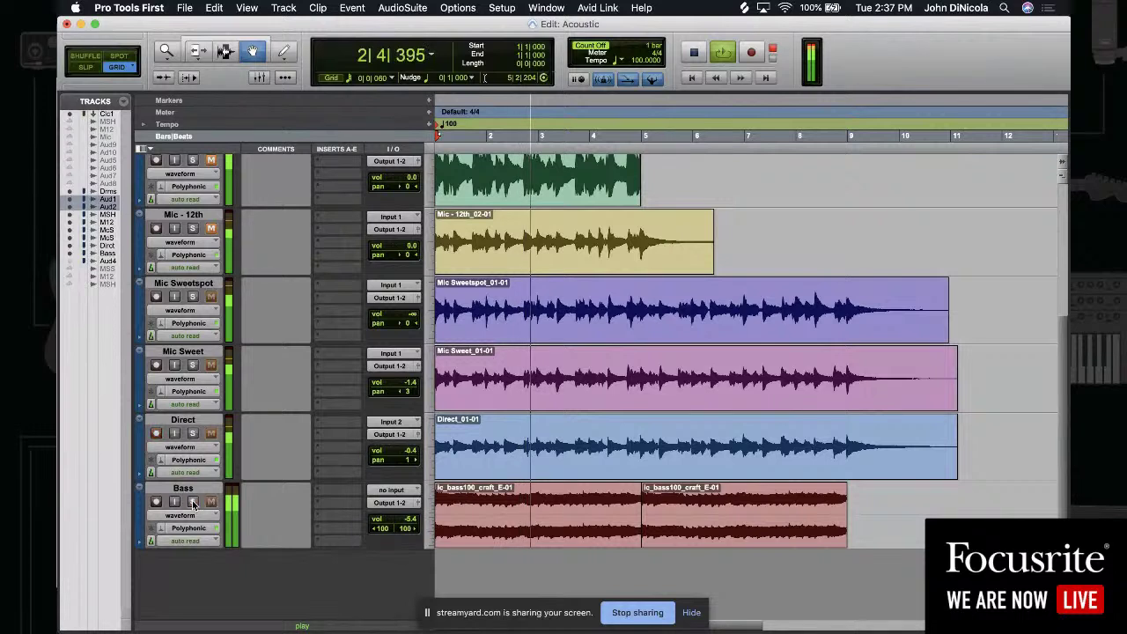
pyautogui.press('space')
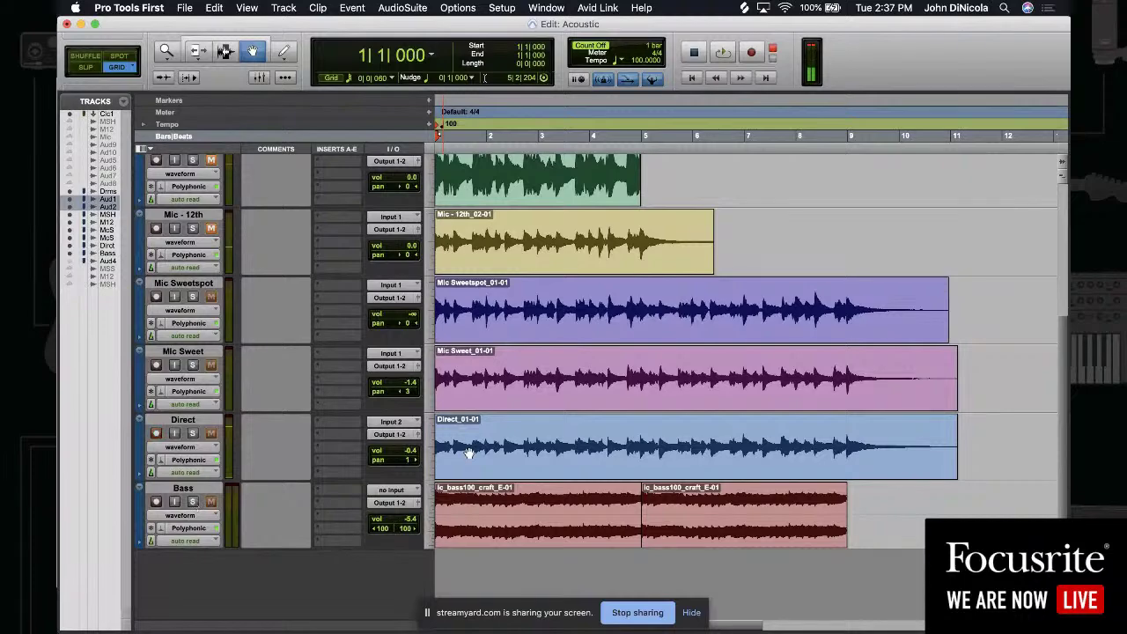
# Record an acoustic guitar take onto Audio 1 and Audio 2, and check Analogue 3 in Focusrite Control
pyautogui.scroll(5, 469, 452)
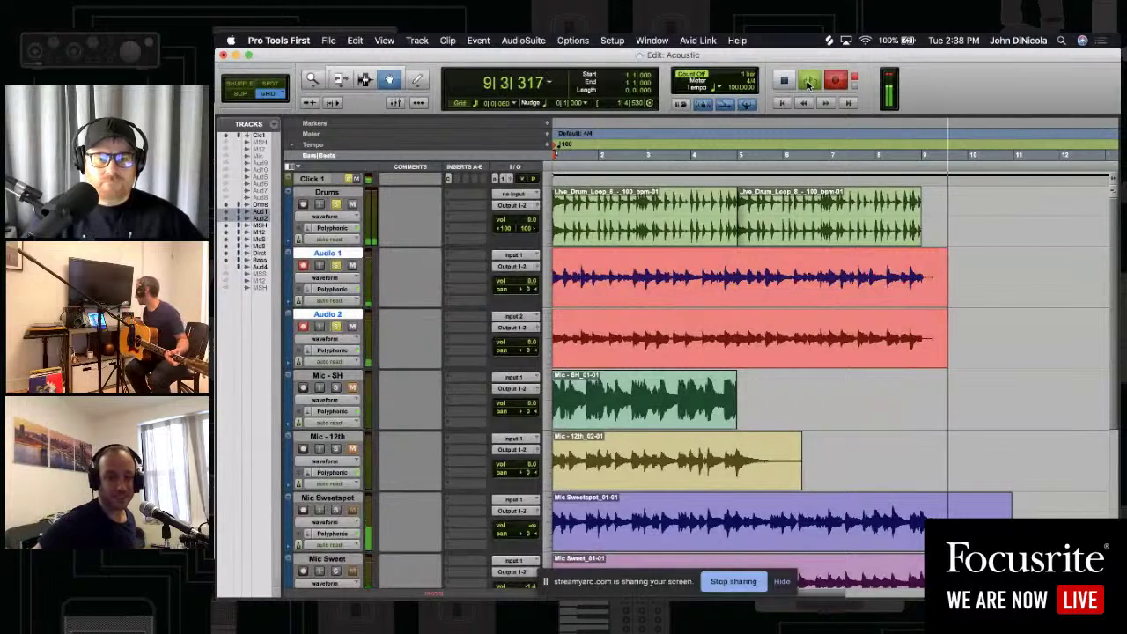
pyautogui.click(808, 82)
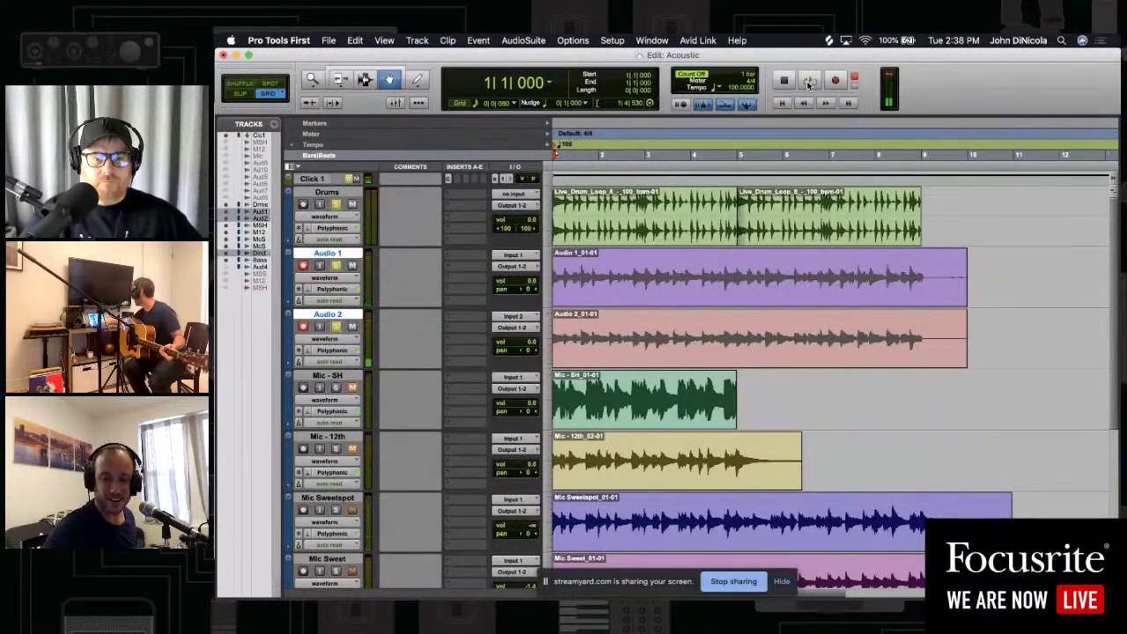
pyautogui.press('super+Tab')
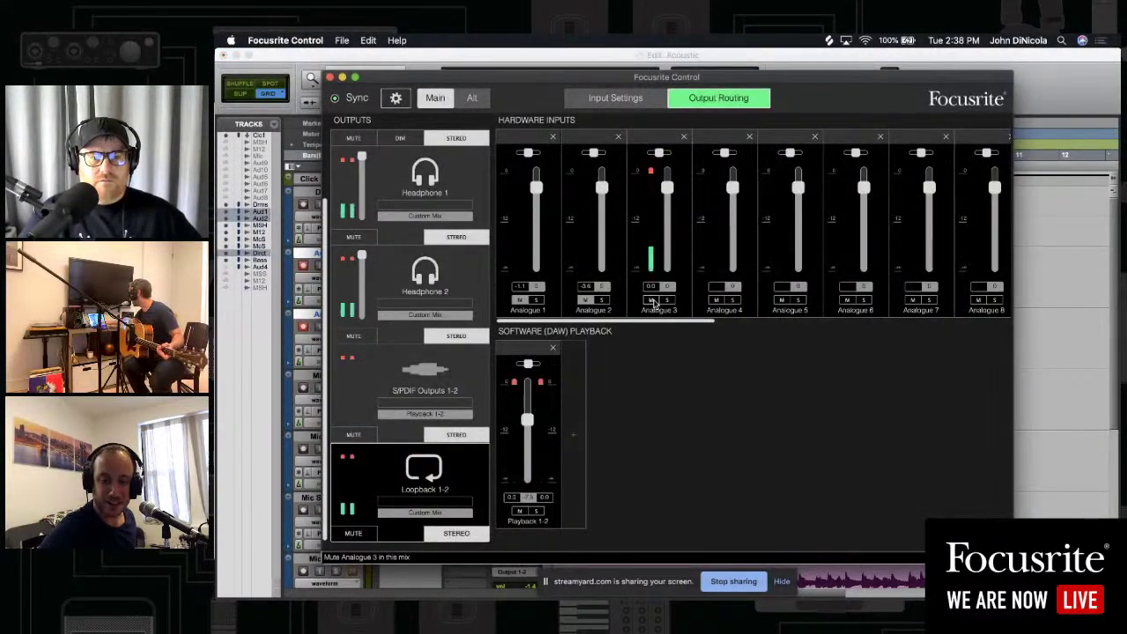
pyautogui.press('super+Tab')
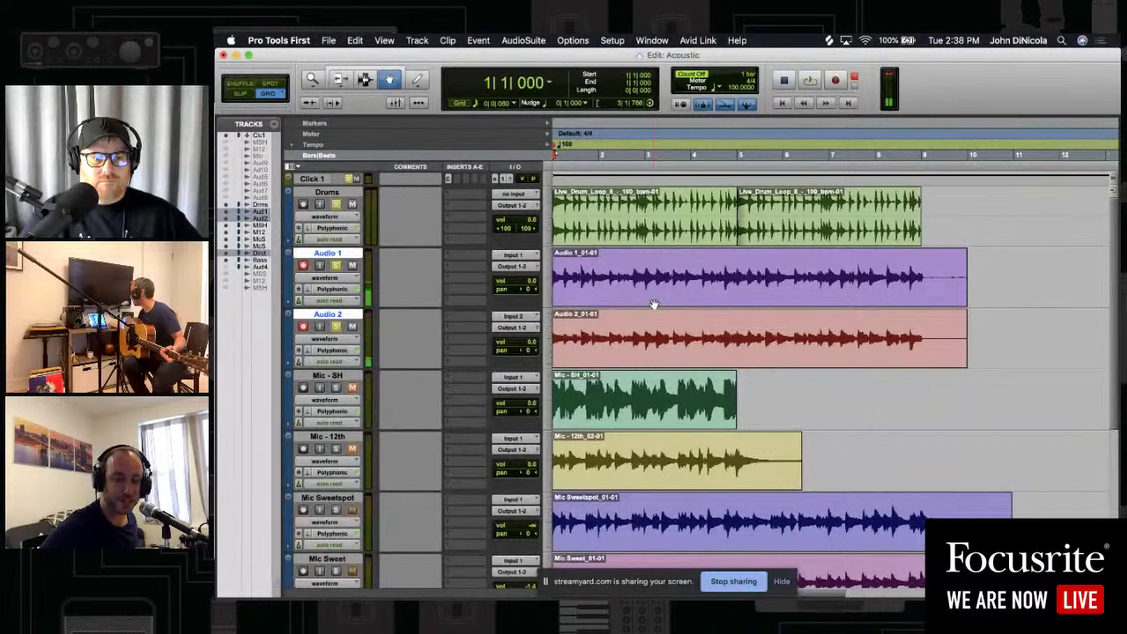
# Play back the new take, lower the Drums fader to -5.7 in the mixer, and close the mixer
pyautogui.press('space')
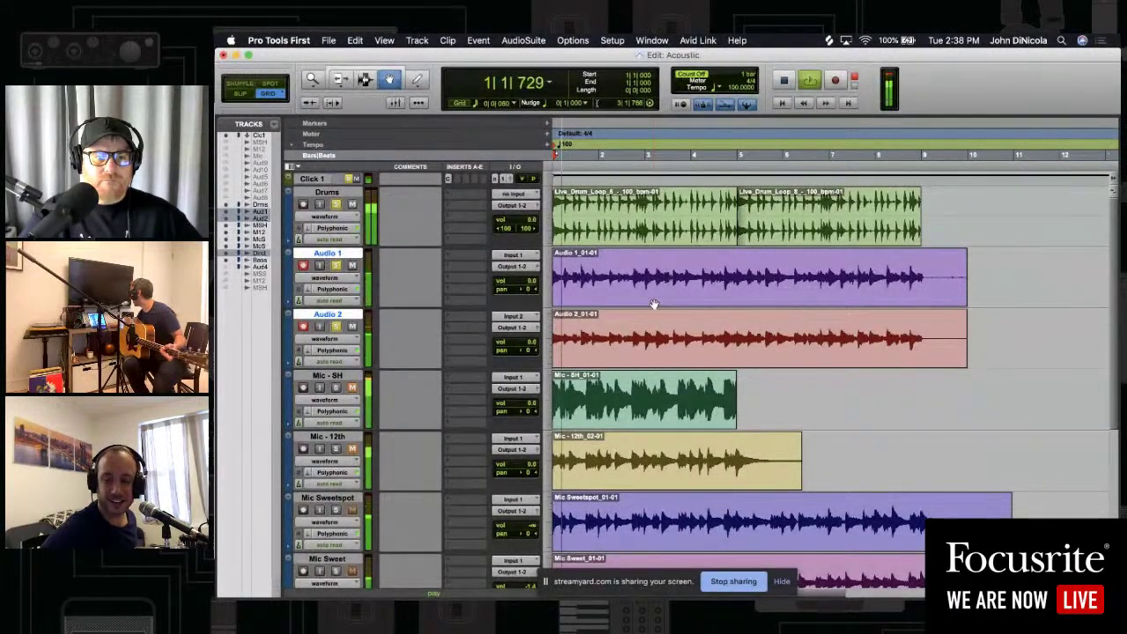
pyautogui.press('super+equal')
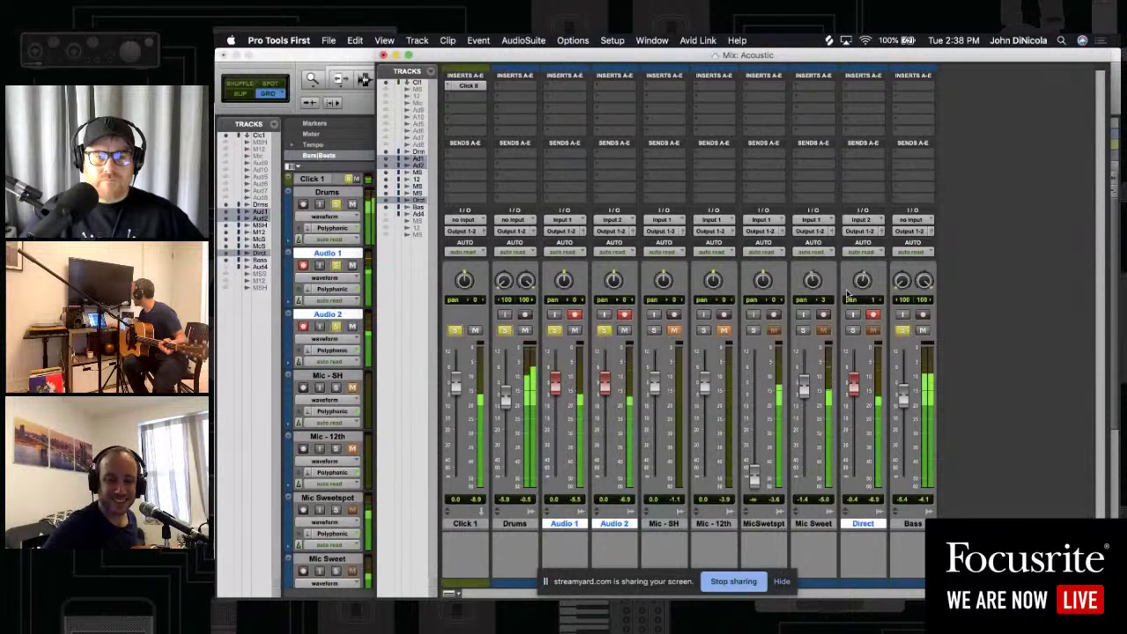
pyautogui.click(354, 40)
pyautogui.click(353, 56)
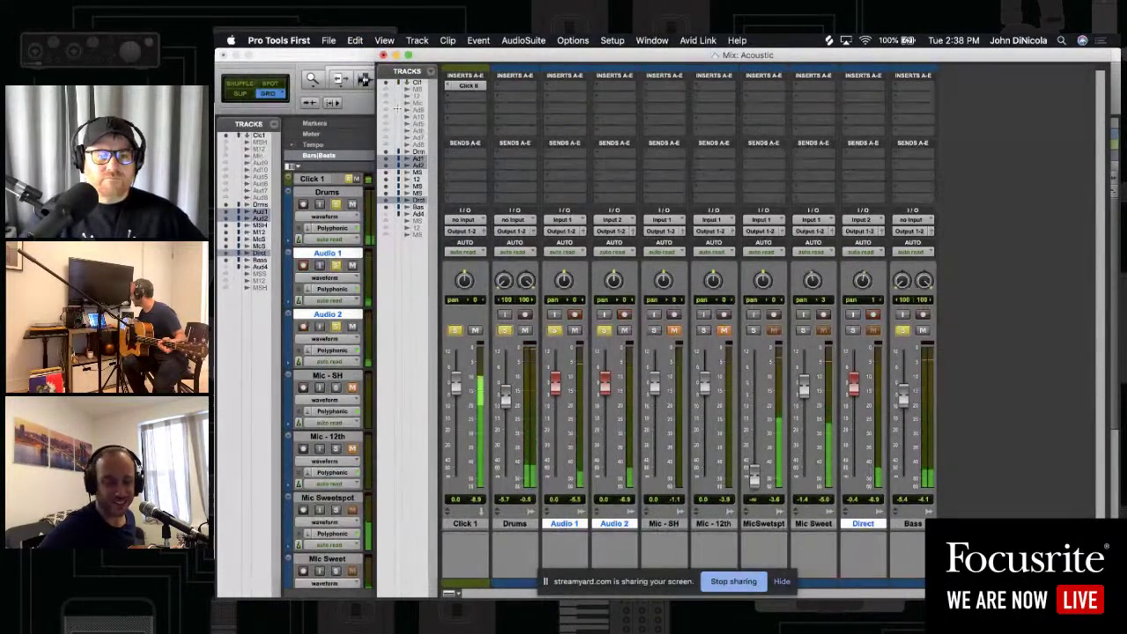
pyautogui.click(356, 62)
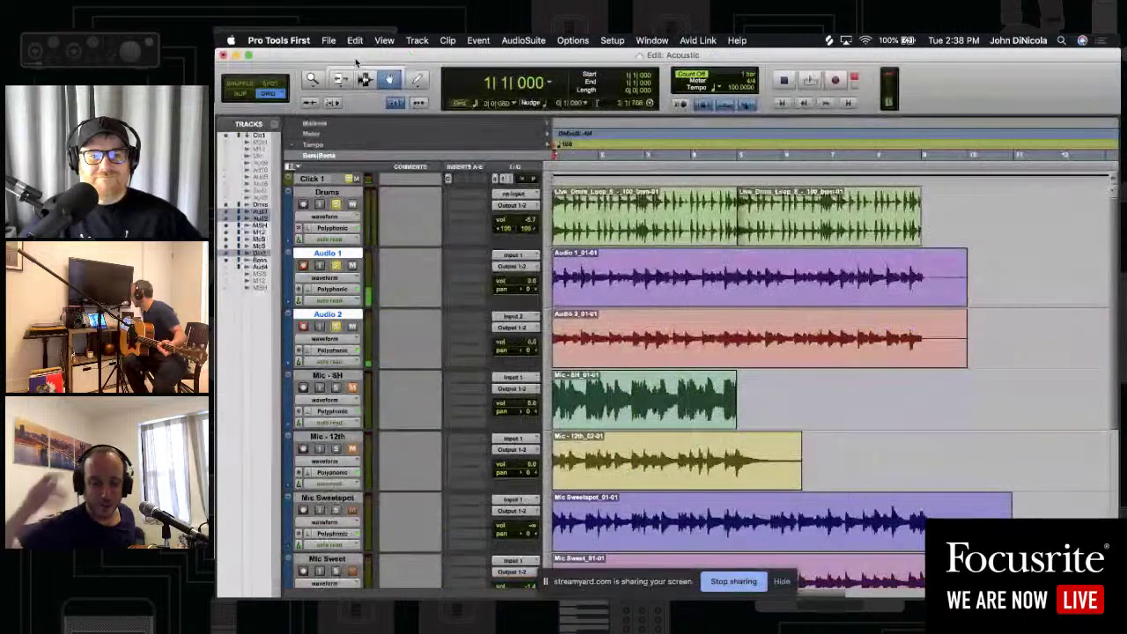